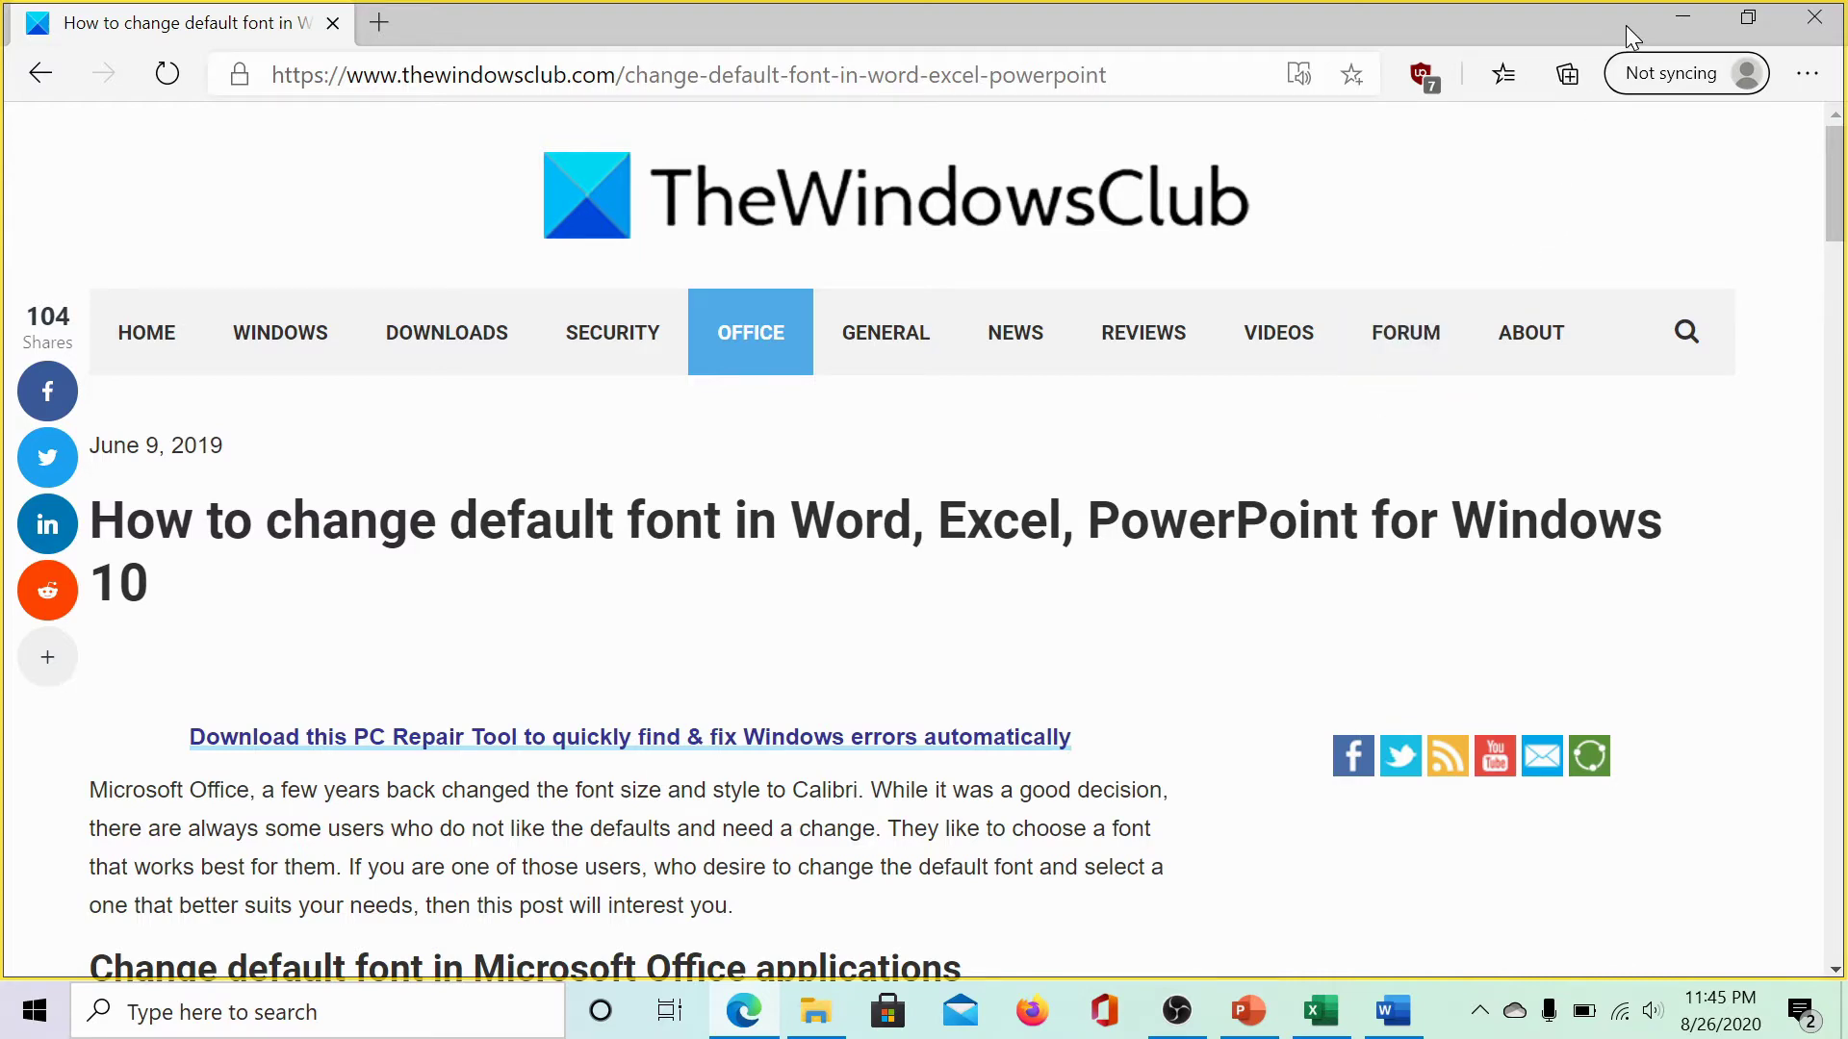
# Step: Minimize the browser and place the cursor in the slide's empty title placeholder
pyautogui.click(1683, 16)
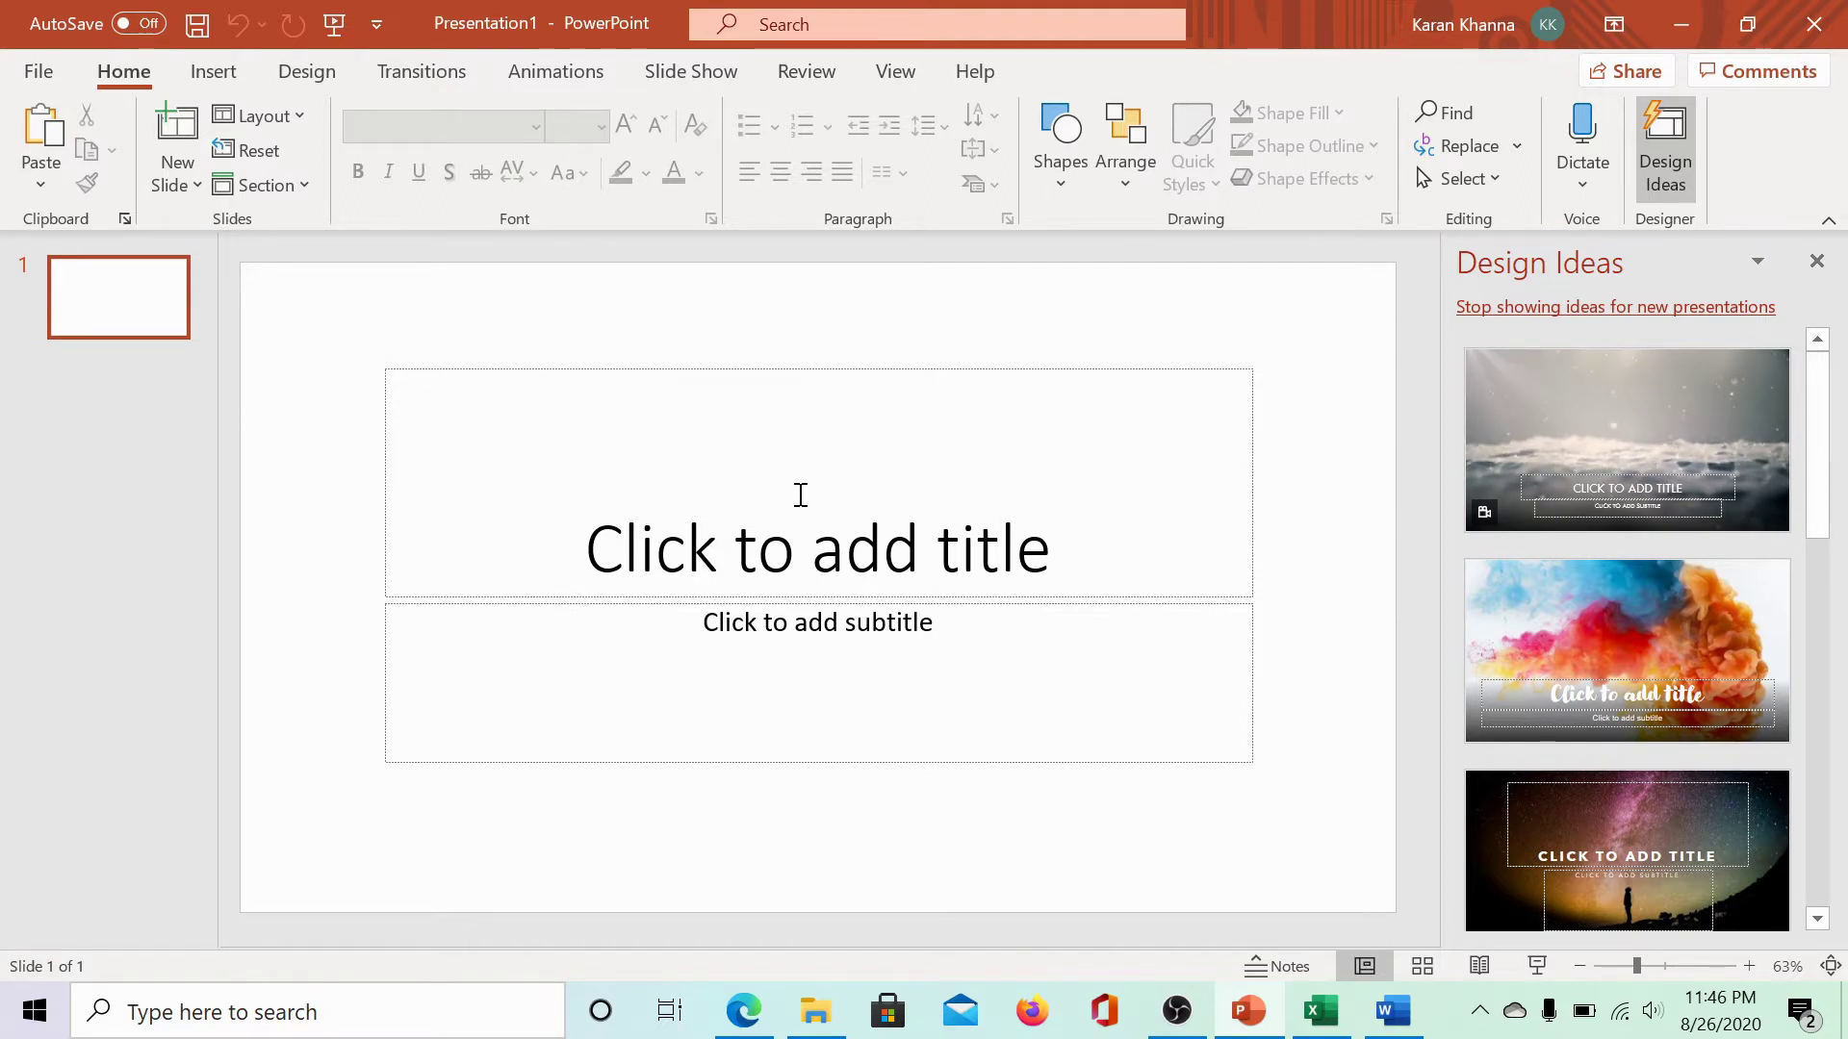
pyautogui.click(800, 549)
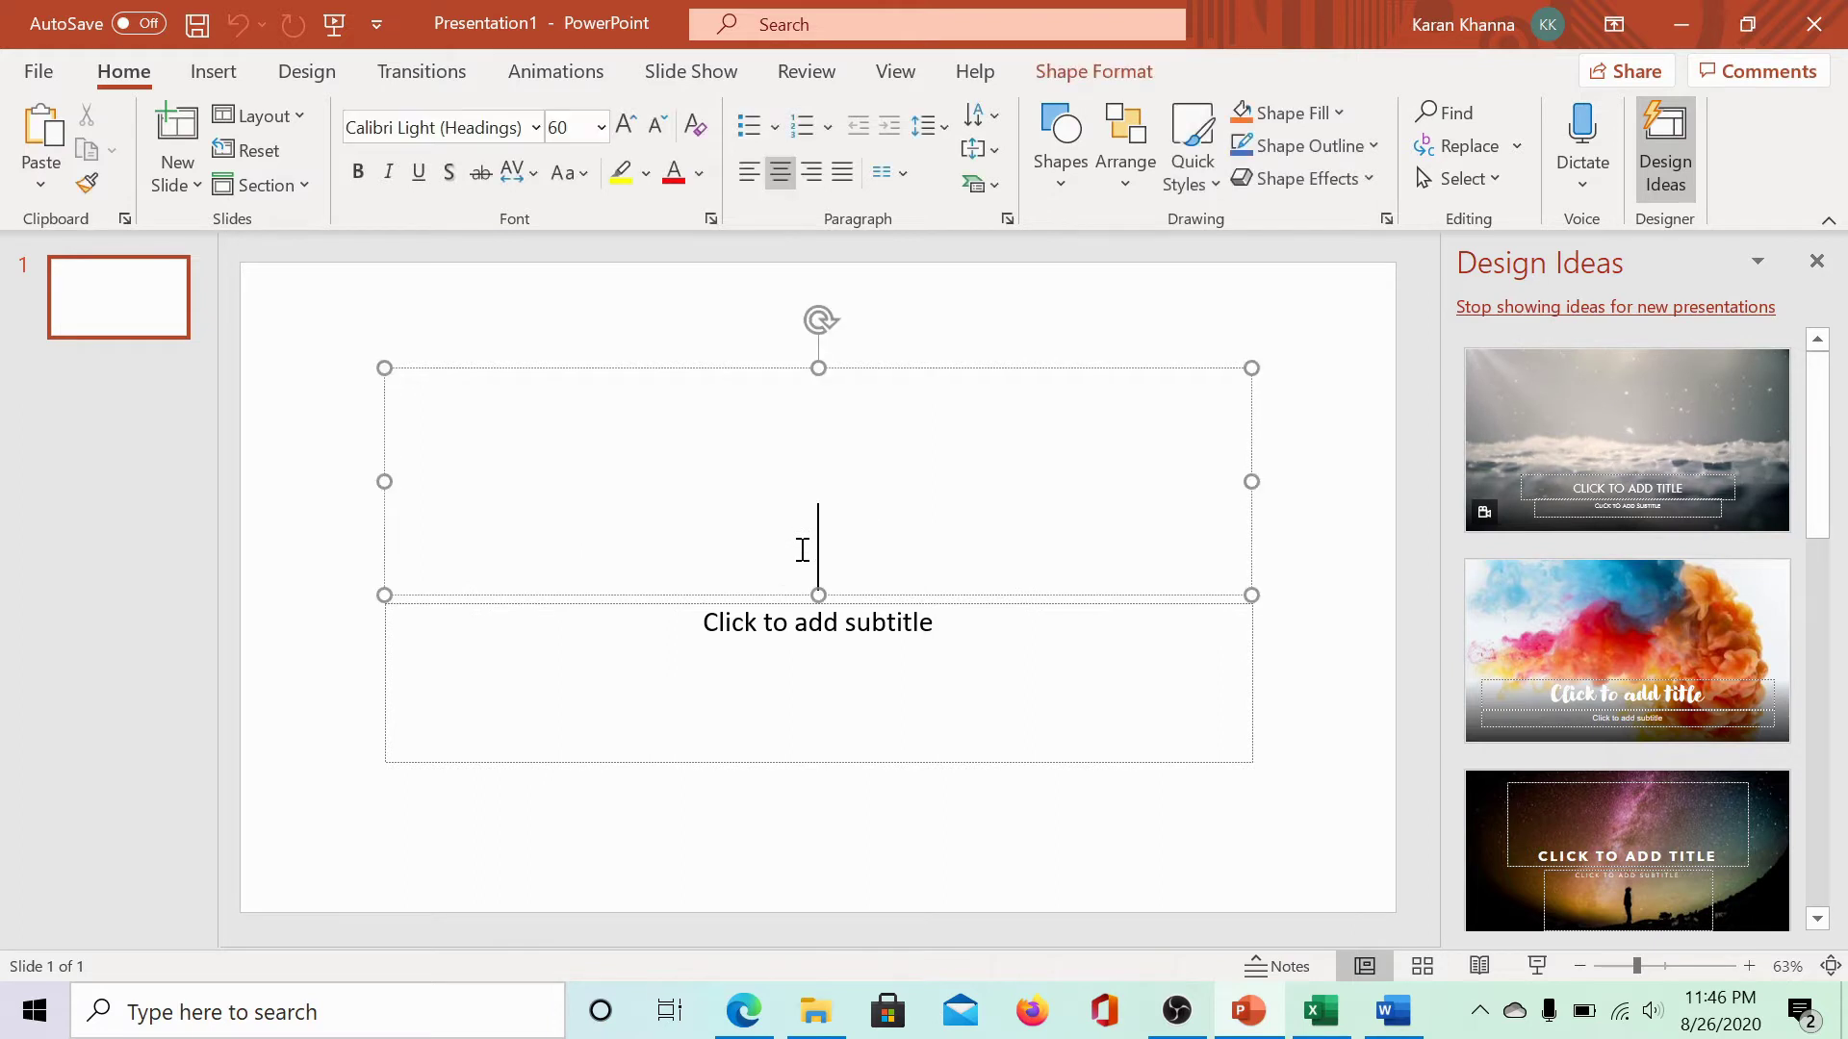
# Step: Type TWC as the slide title in Angsana New Bold, then minimize PowerPoint
pyautogui.click(710, 217)
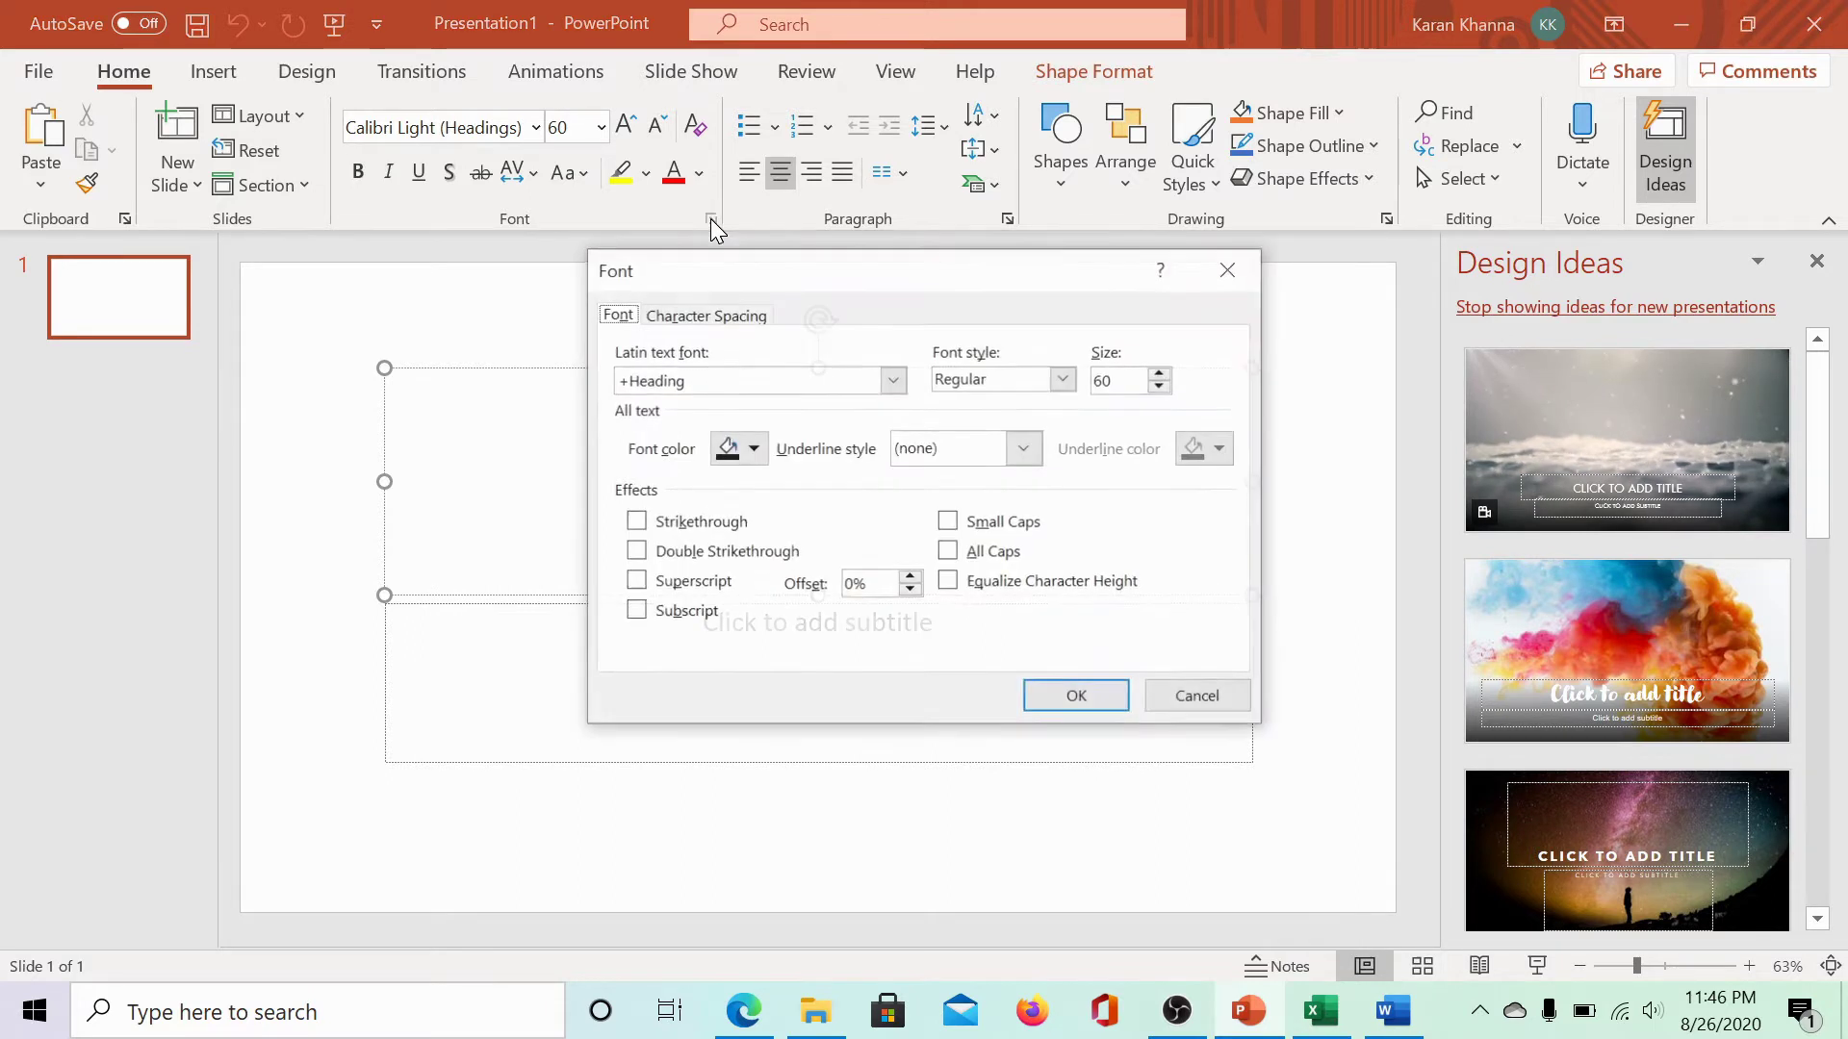
pyautogui.click(893, 385)
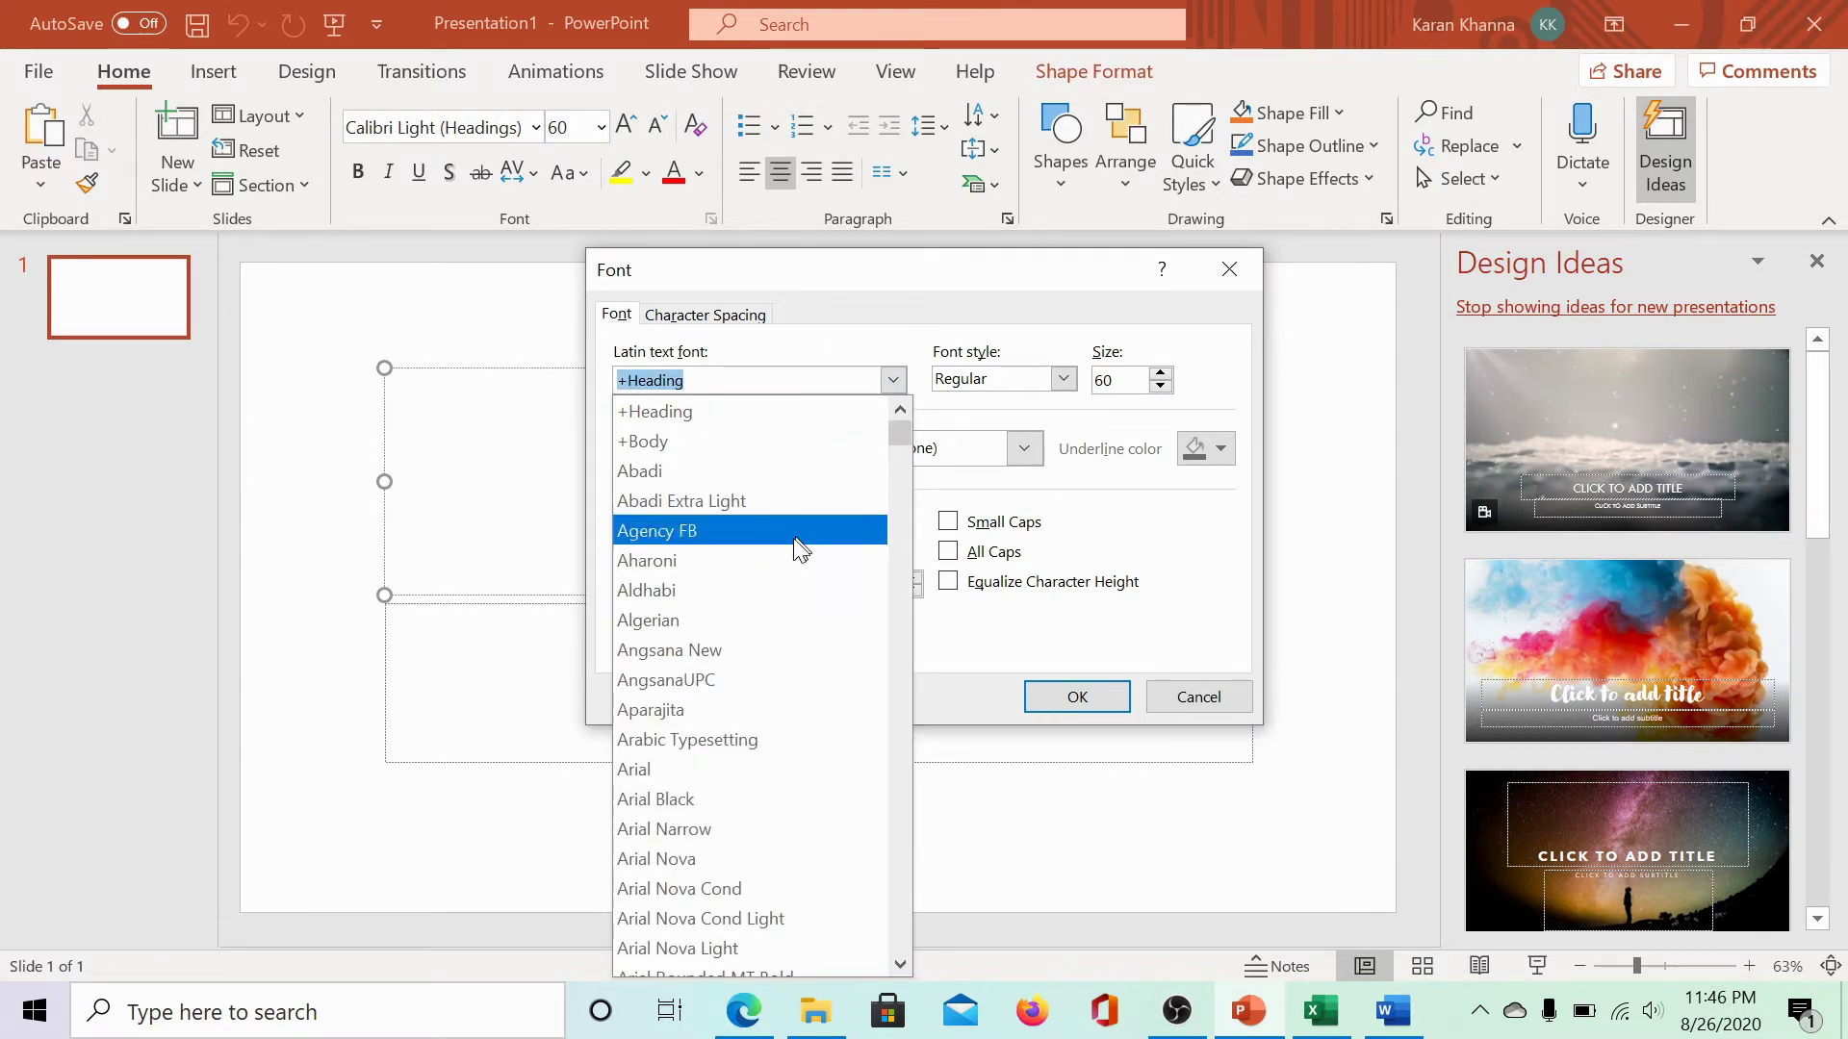
pyautogui.click(734, 648)
pyautogui.click(986, 382)
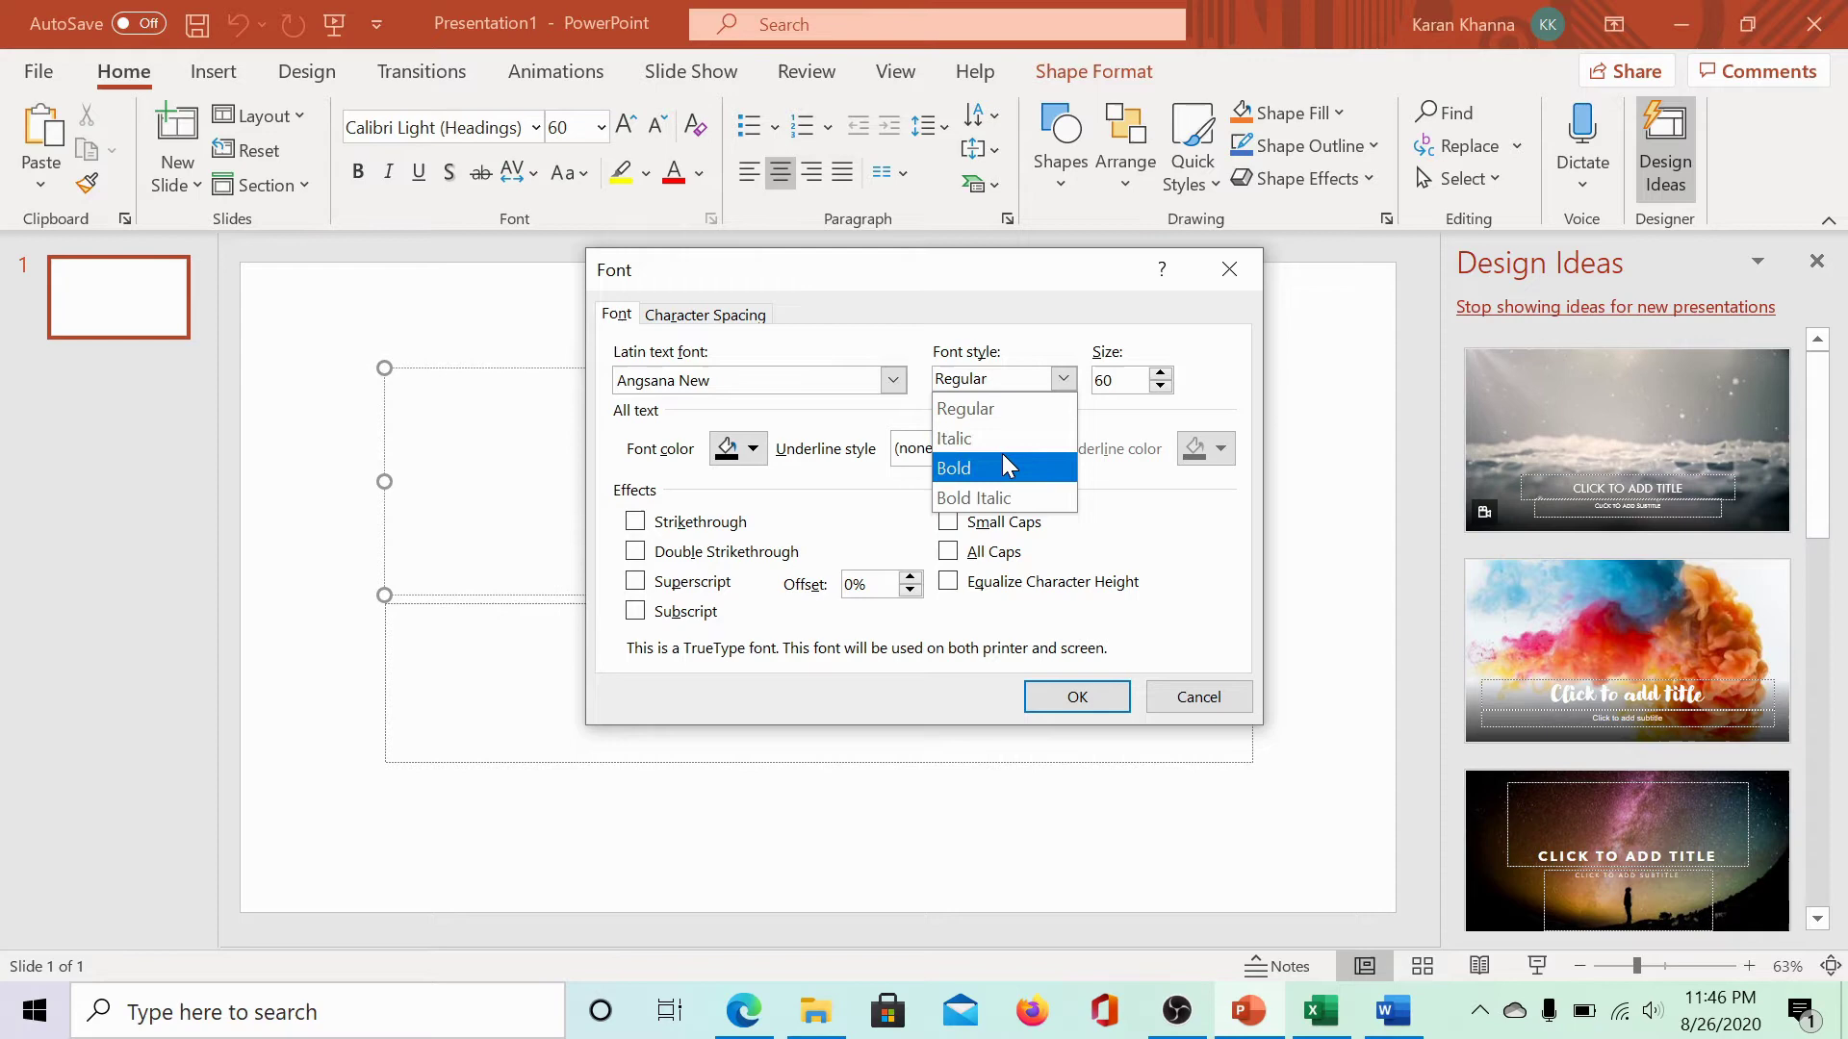
pyautogui.click(1001, 465)
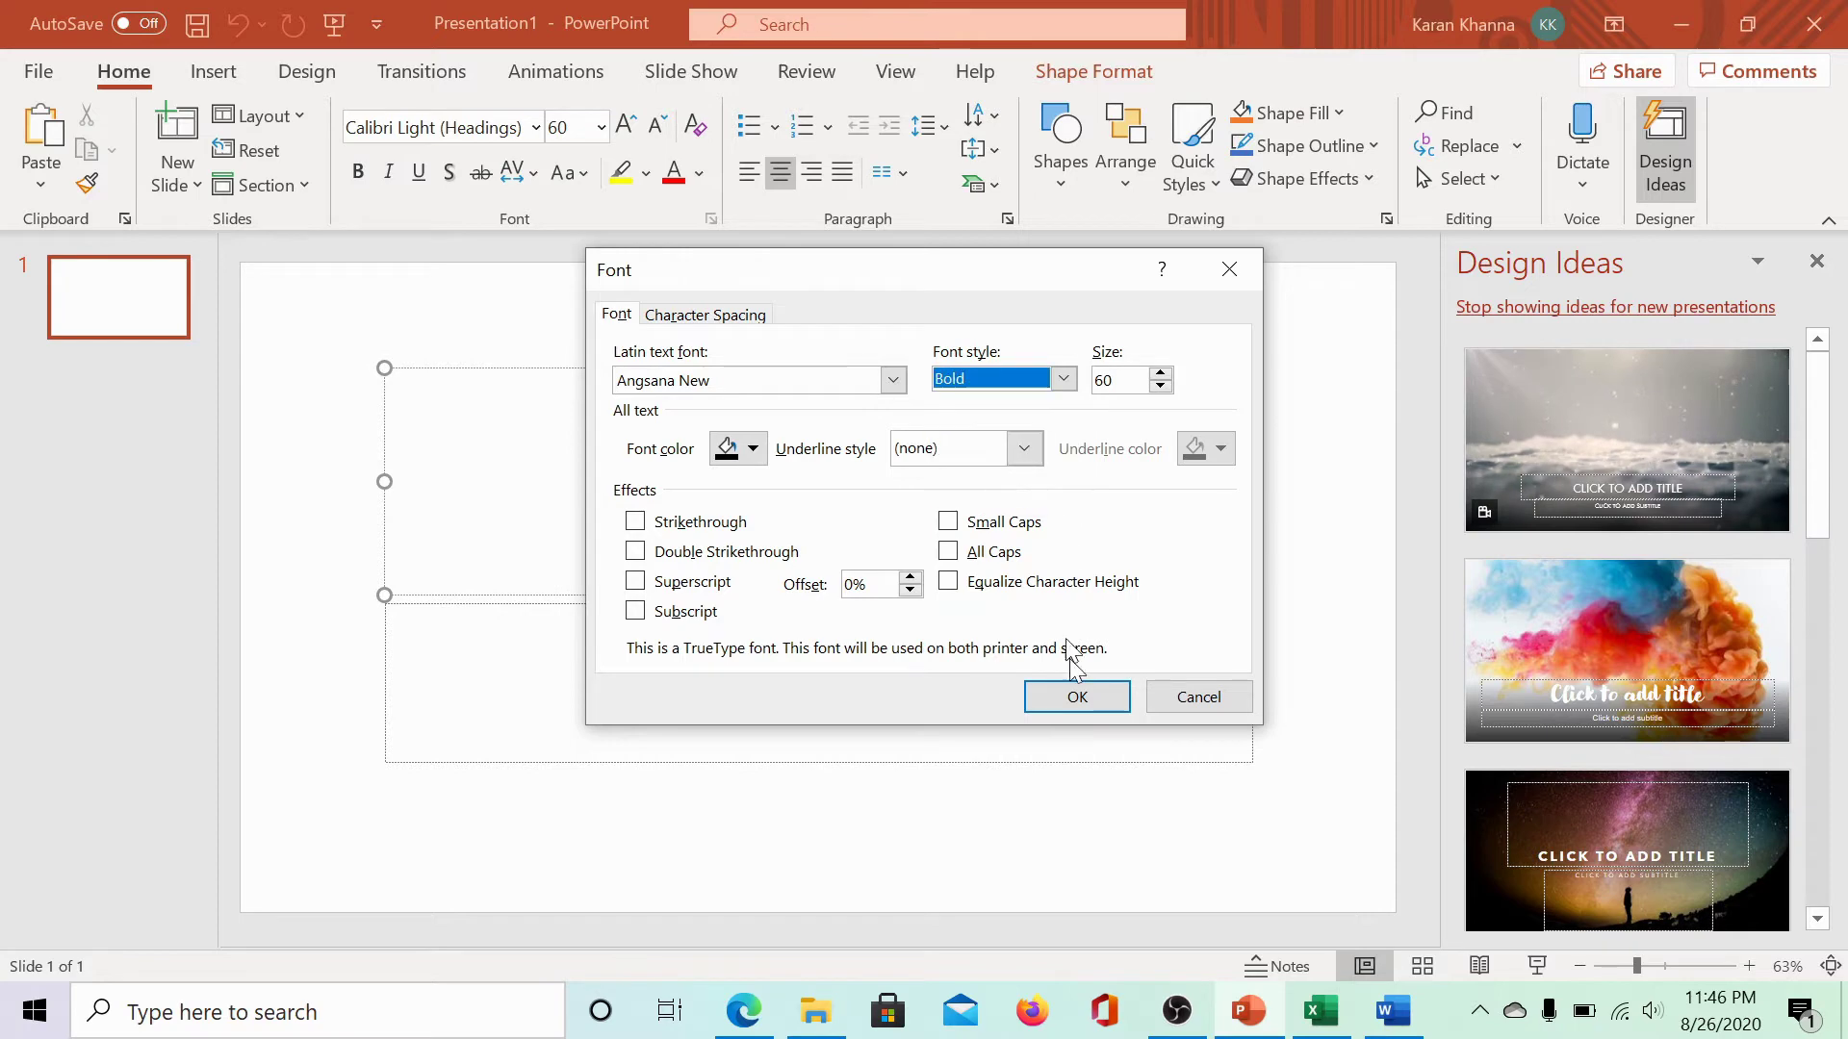
pyautogui.click(1094, 700)
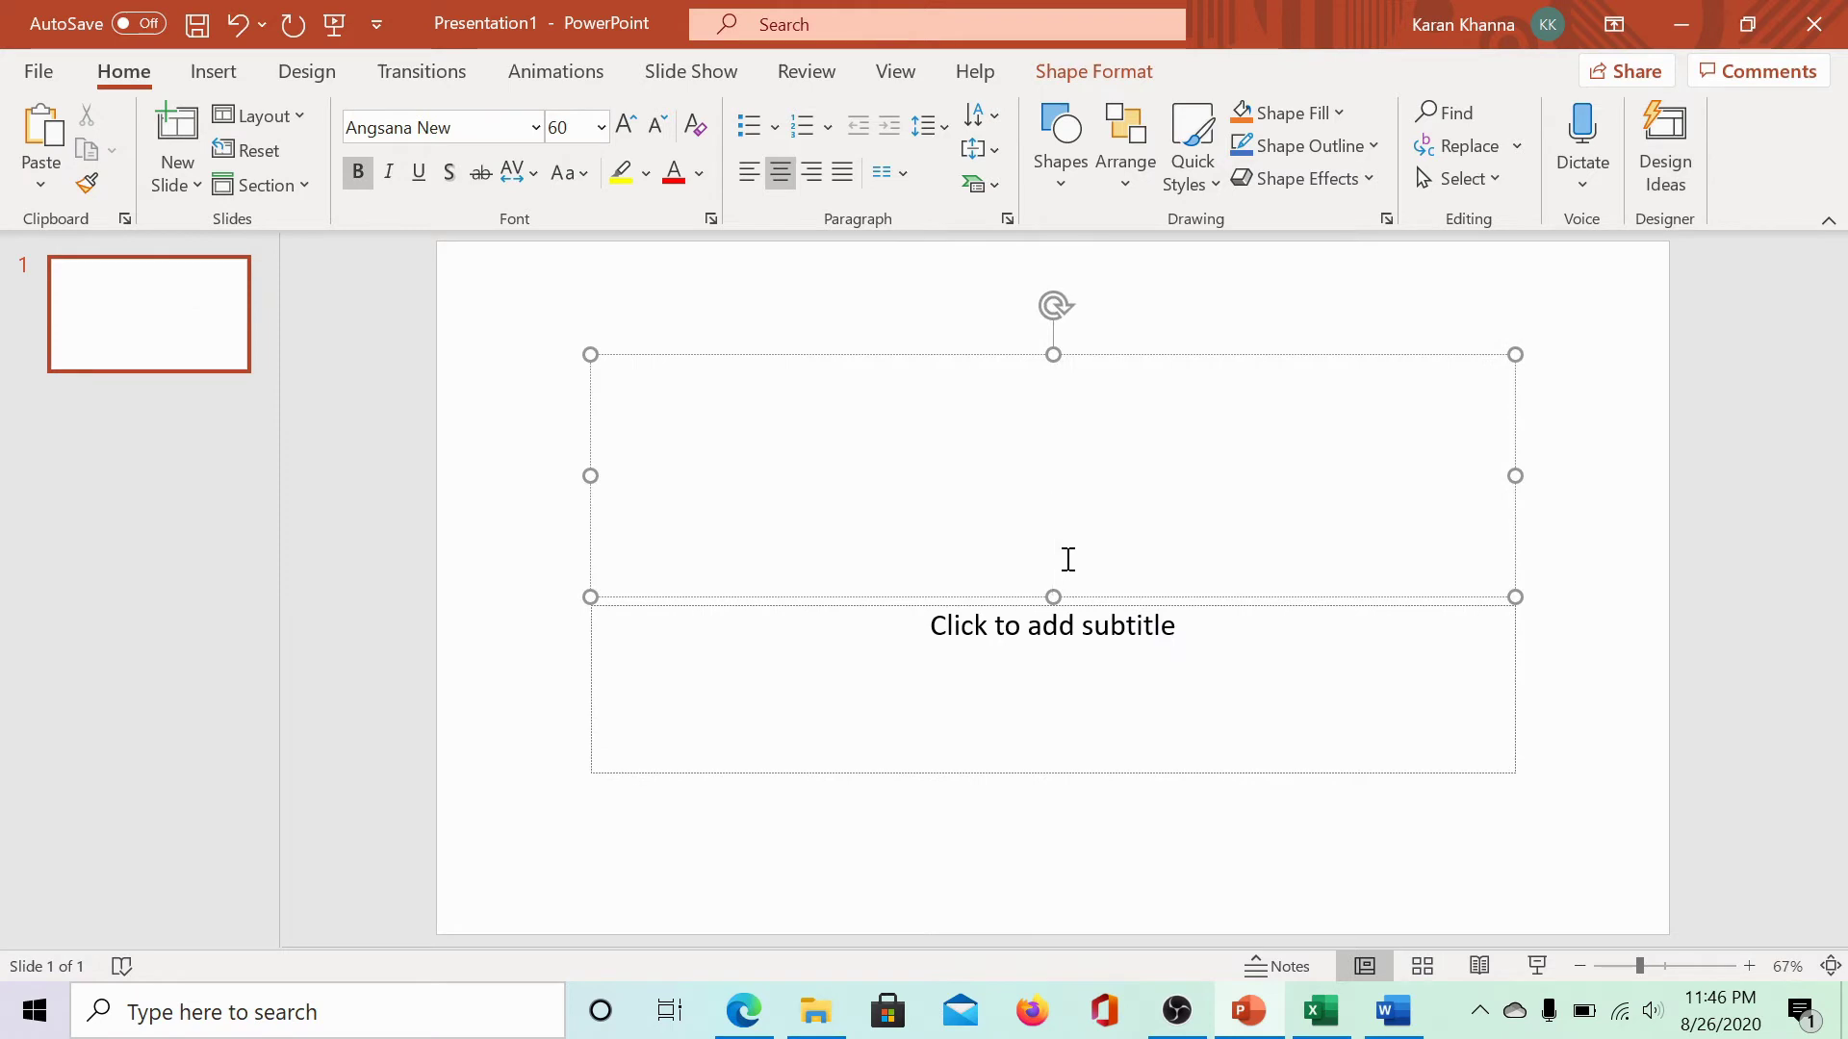
pyautogui.write('TWC')
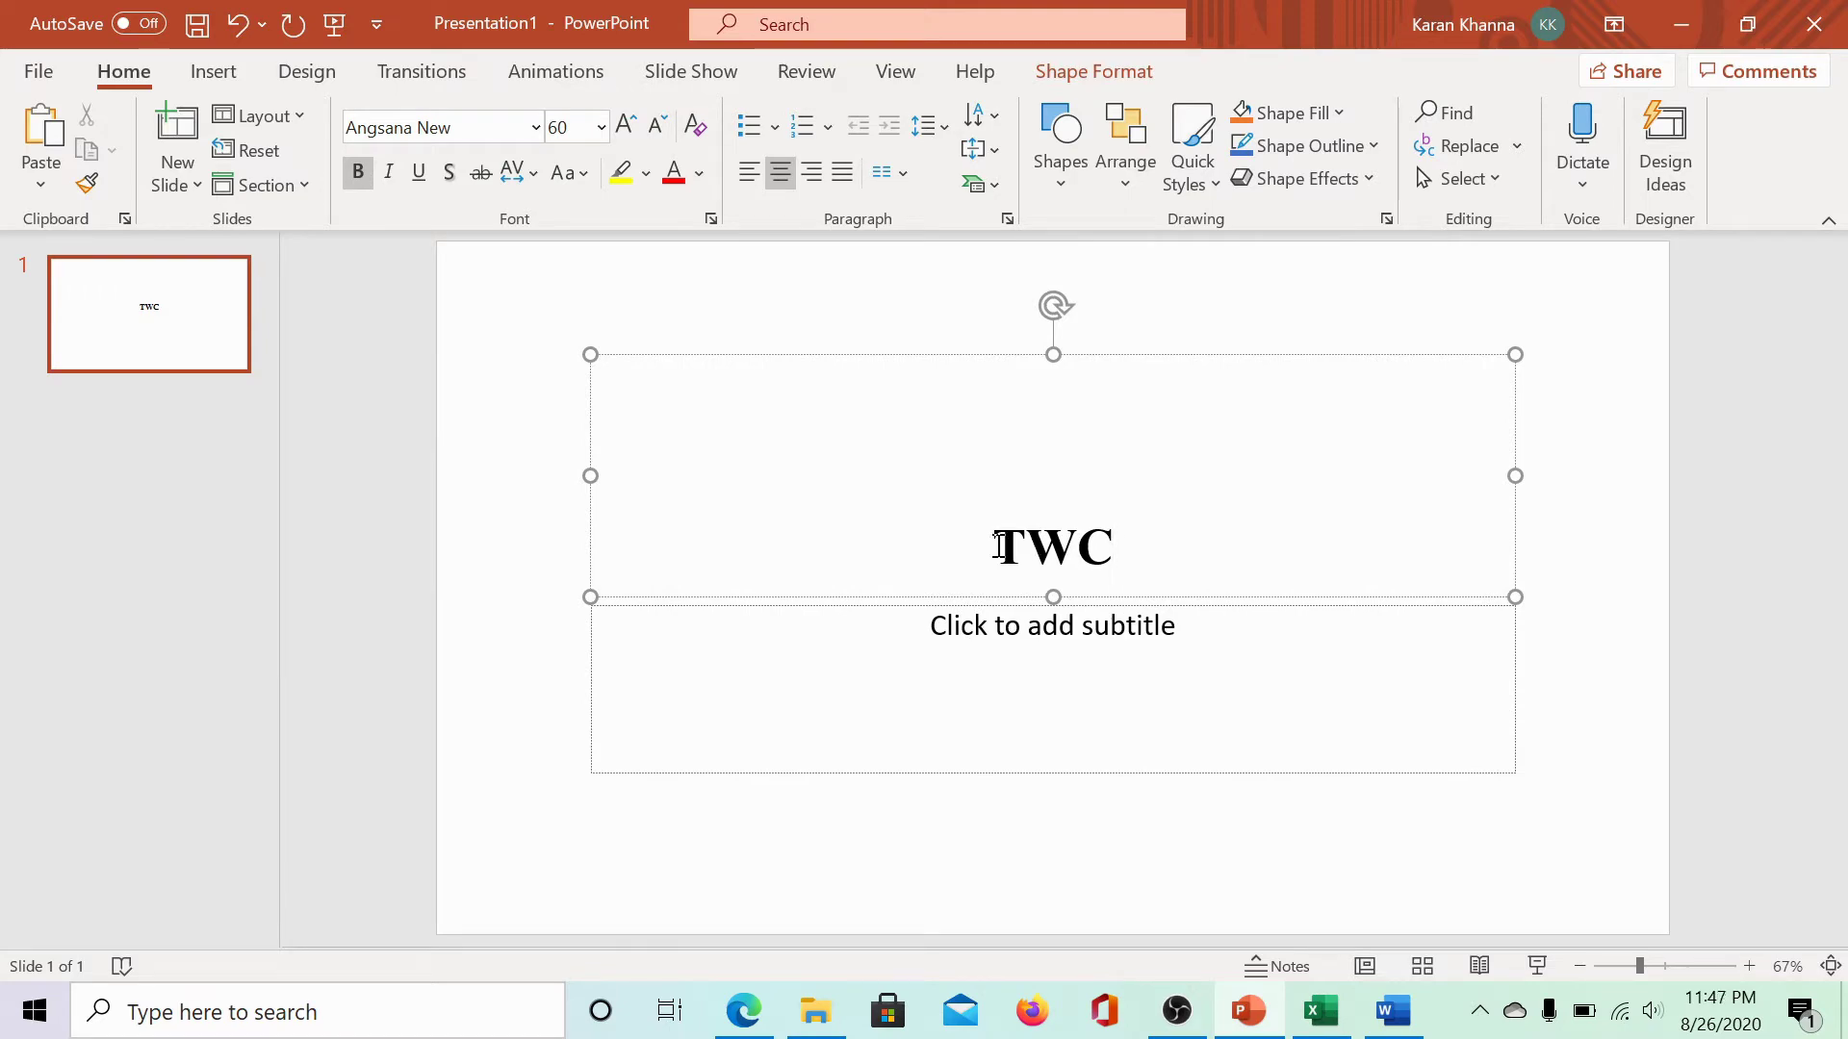
pyautogui.click(1681, 24)
pyautogui.click(839, 478)
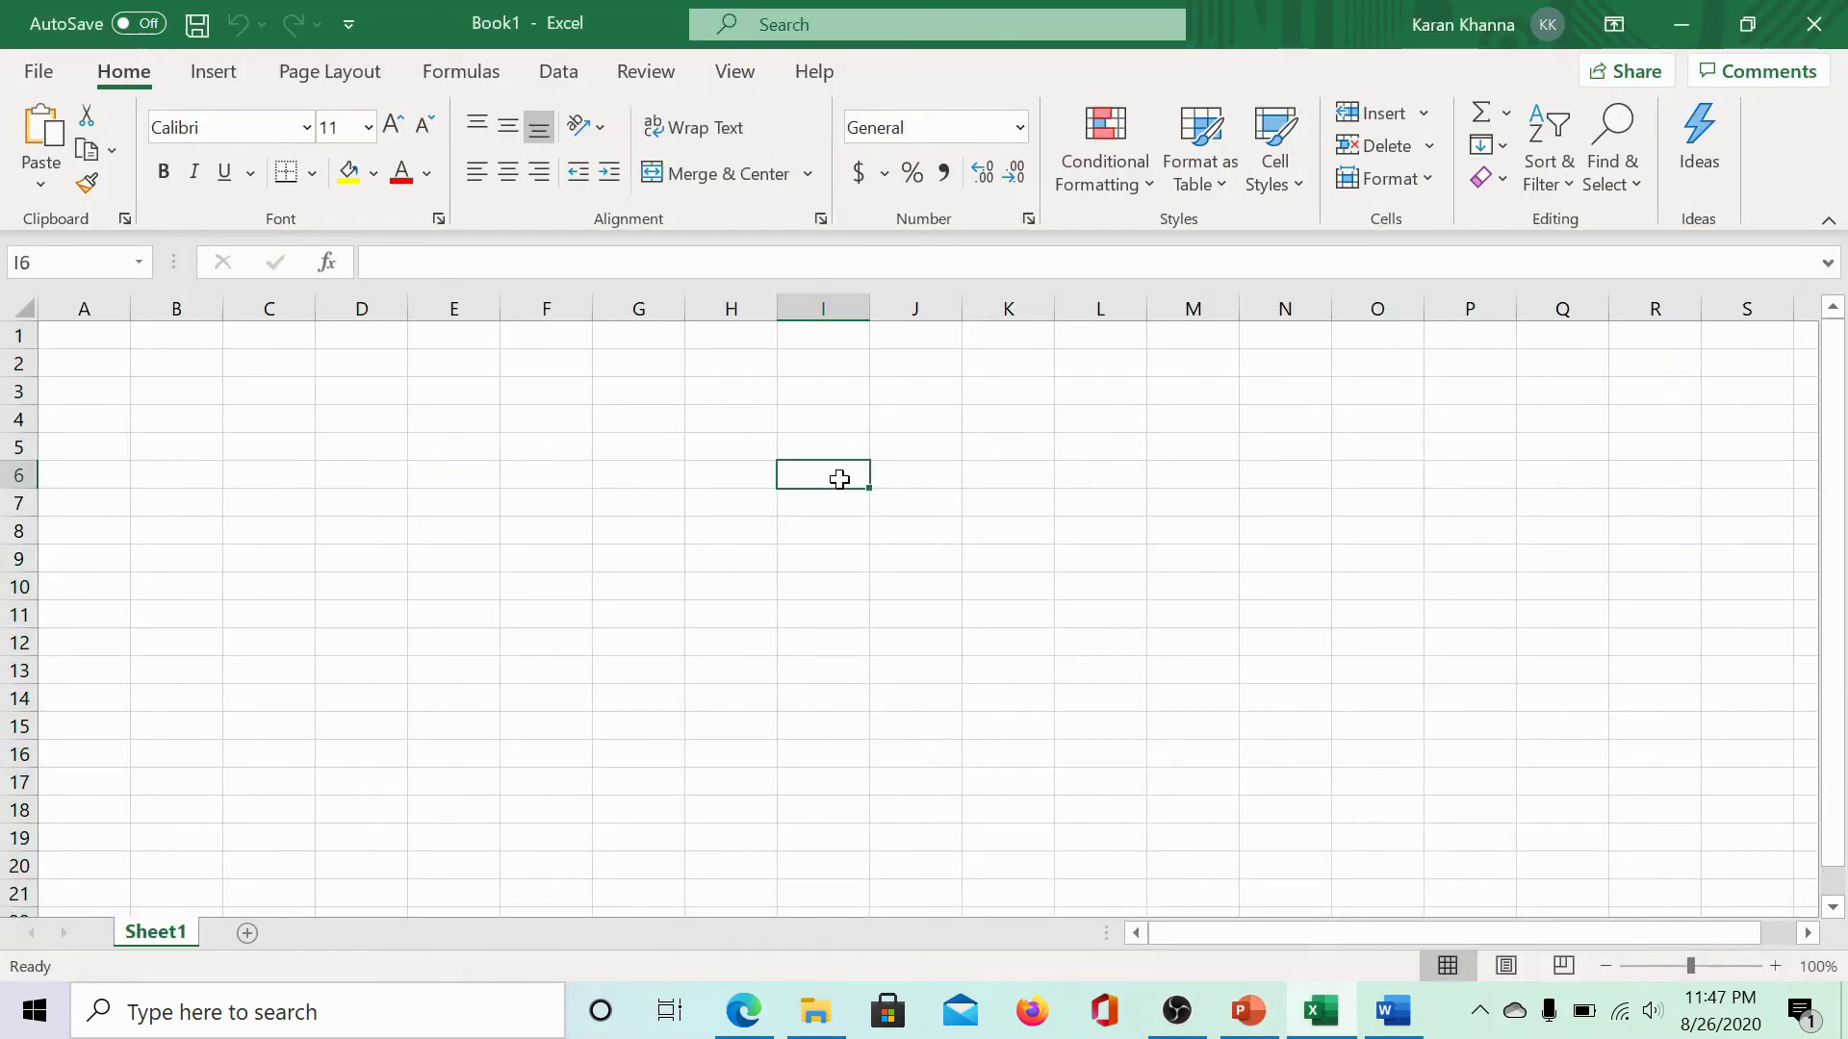
# Step: Open Format Cells and browse its Alignment, Number, Border, Fill and Protection tabs
pyautogui.click(438, 219)
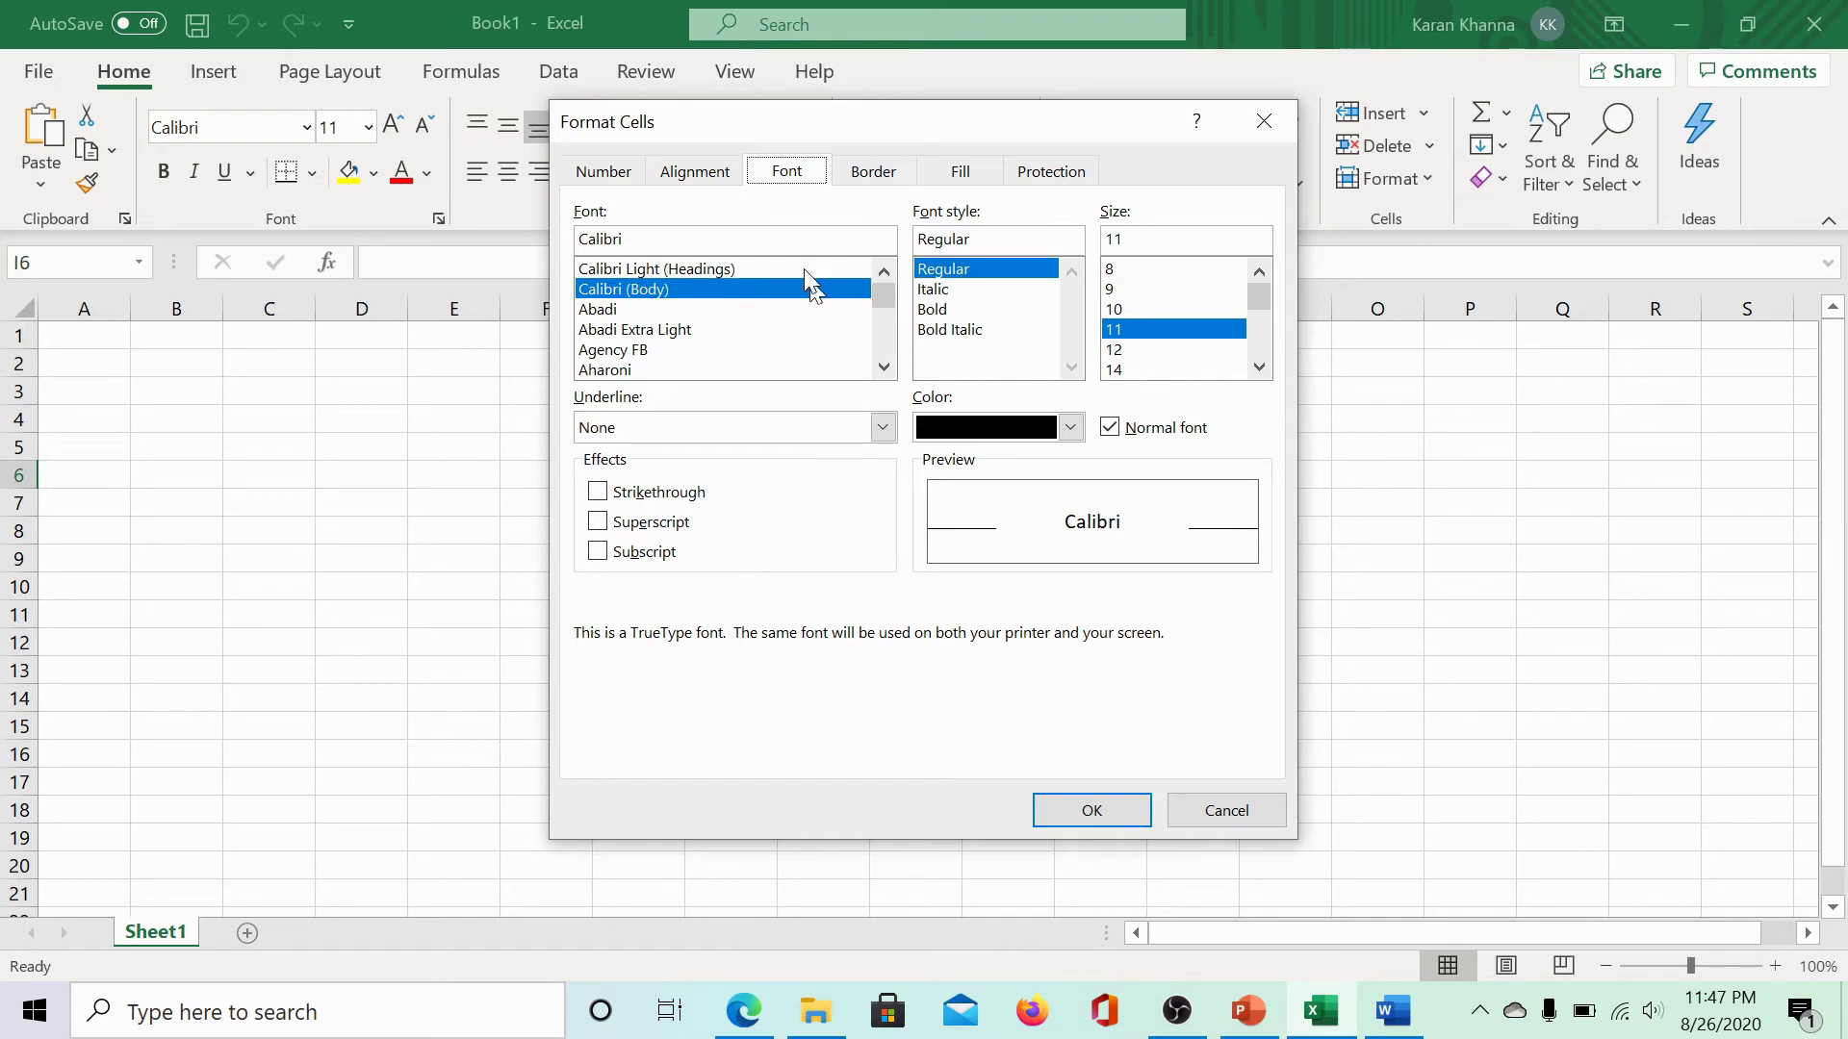
pyautogui.click(717, 183)
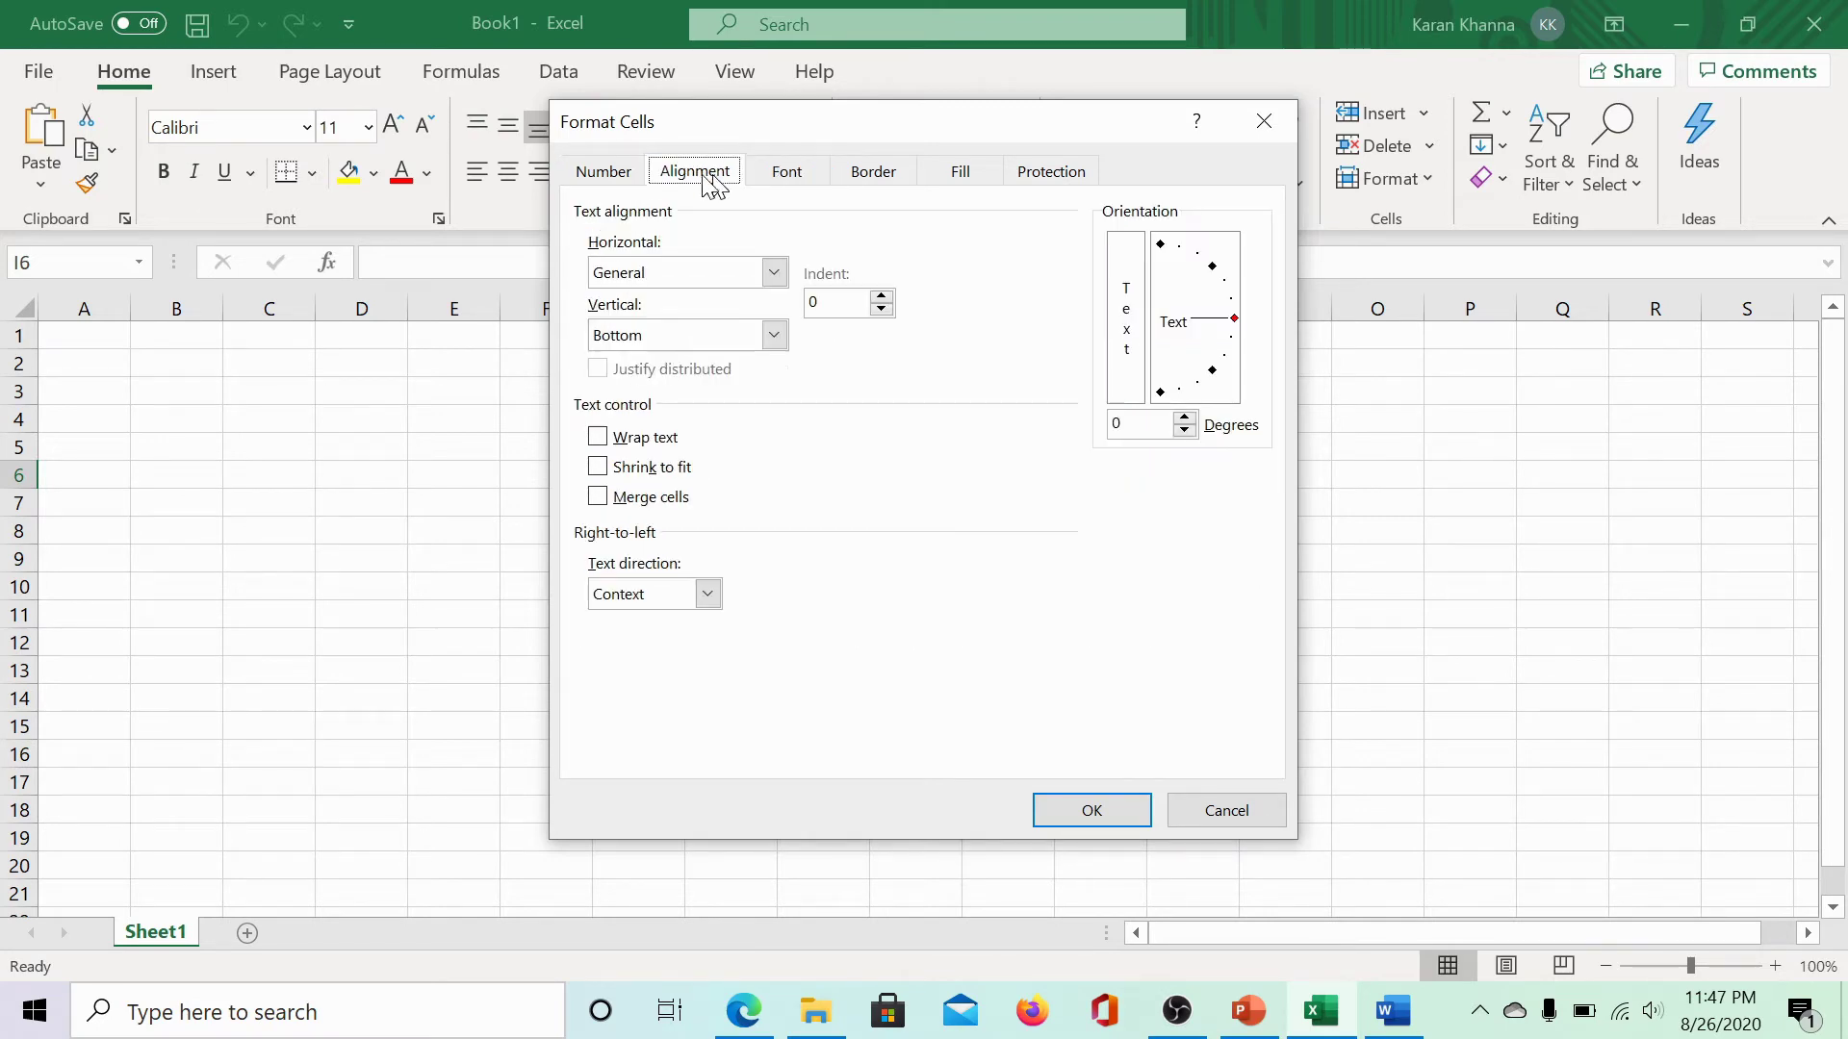
pyautogui.click(603, 183)
pyautogui.click(784, 191)
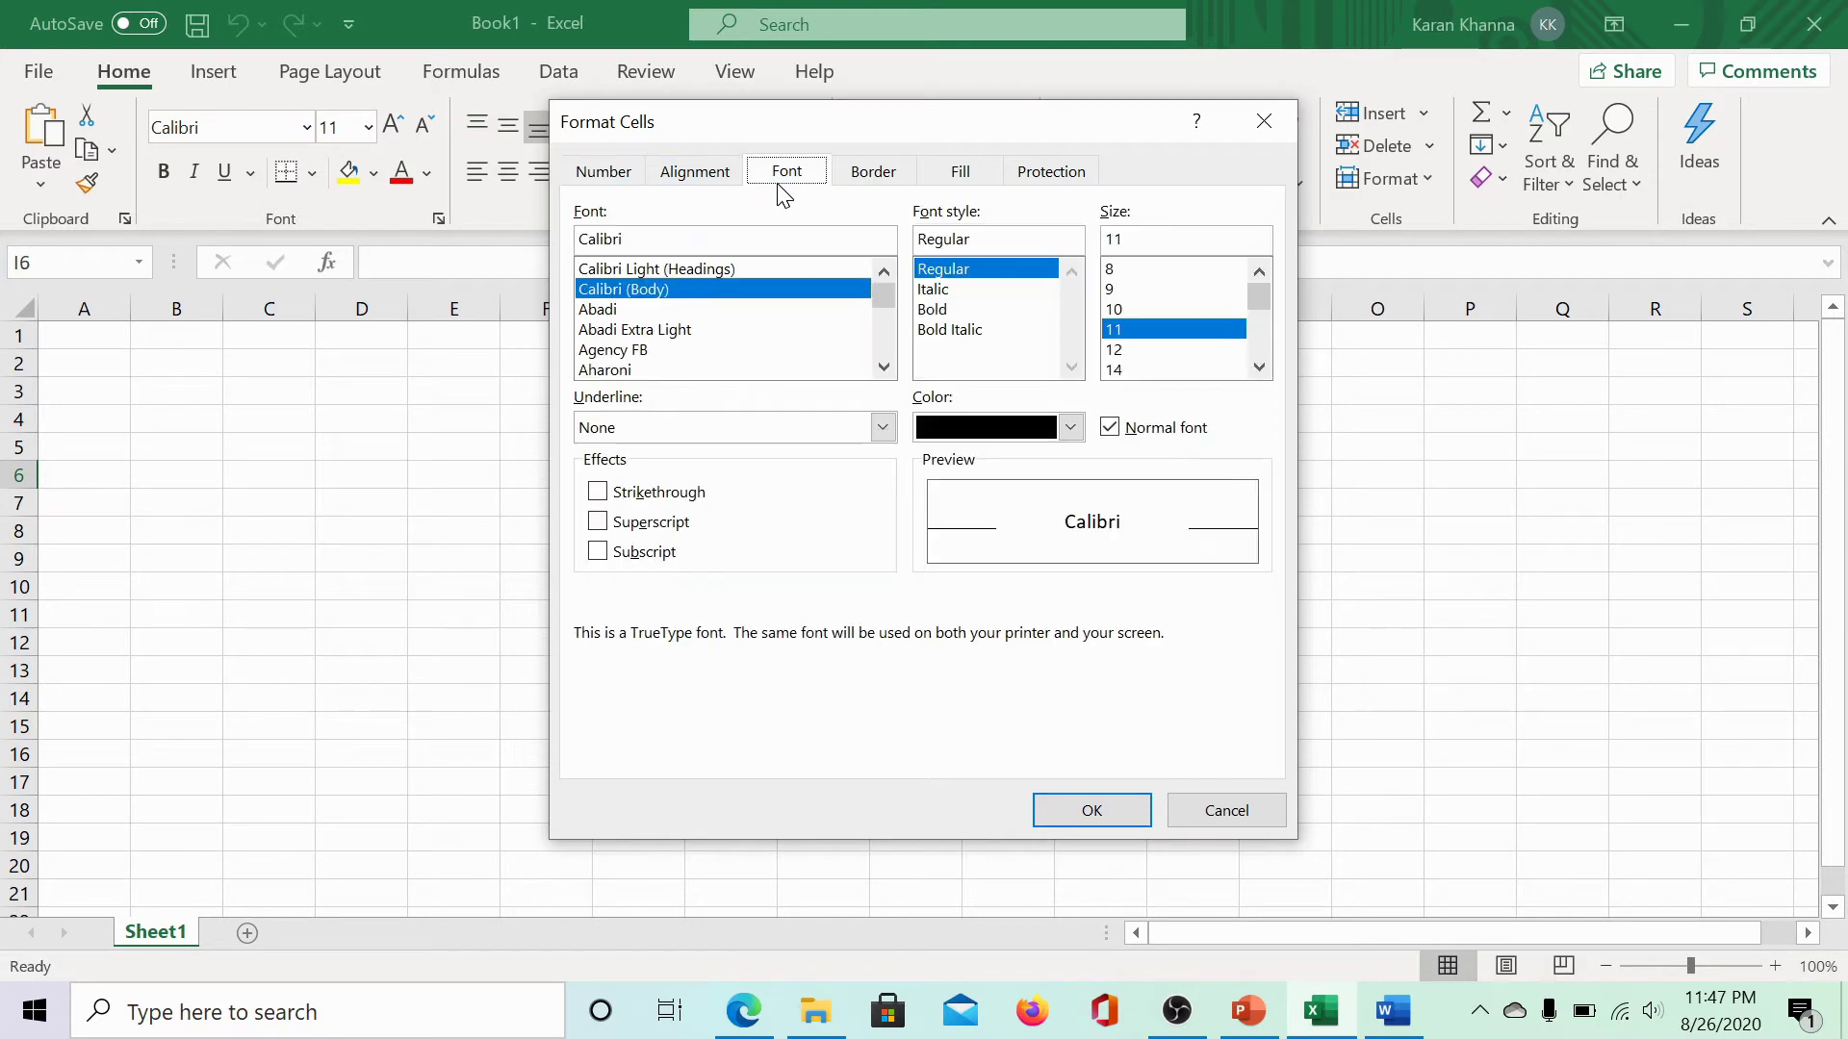
pyautogui.click(881, 188)
pyautogui.click(955, 187)
pyautogui.click(1057, 179)
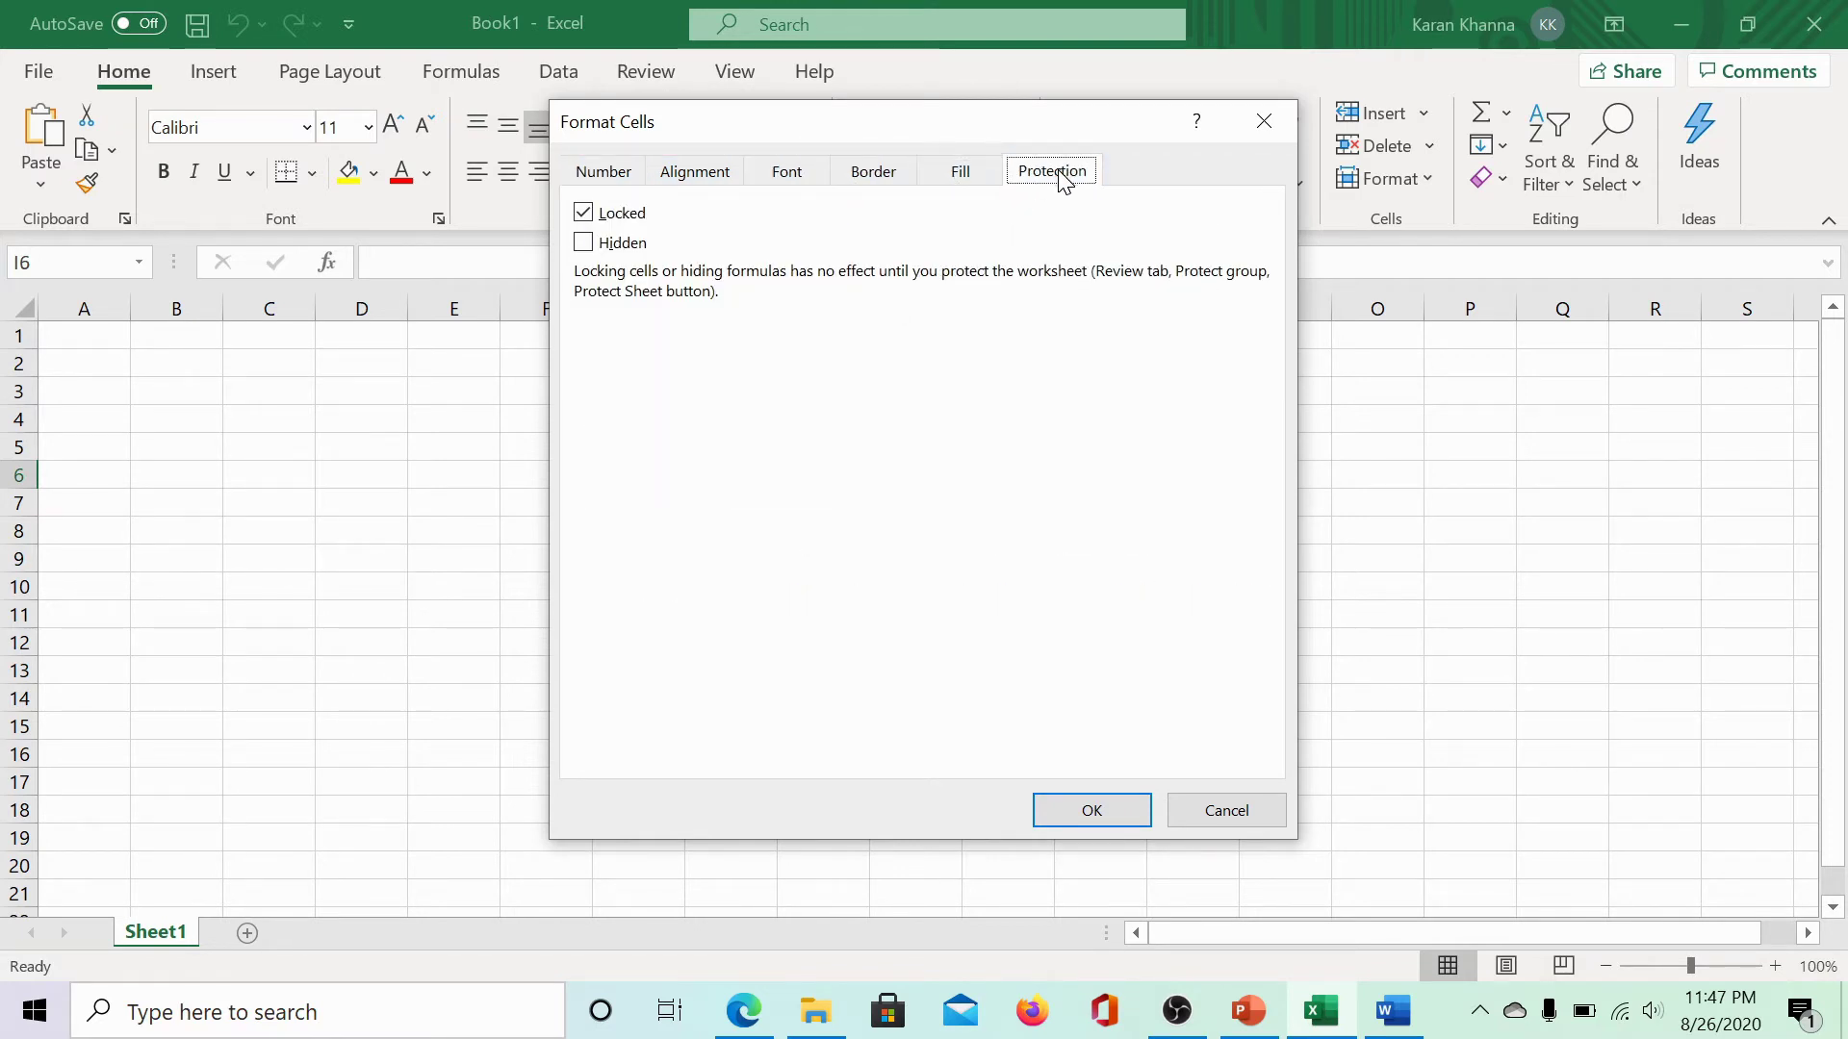
pyautogui.click(801, 182)
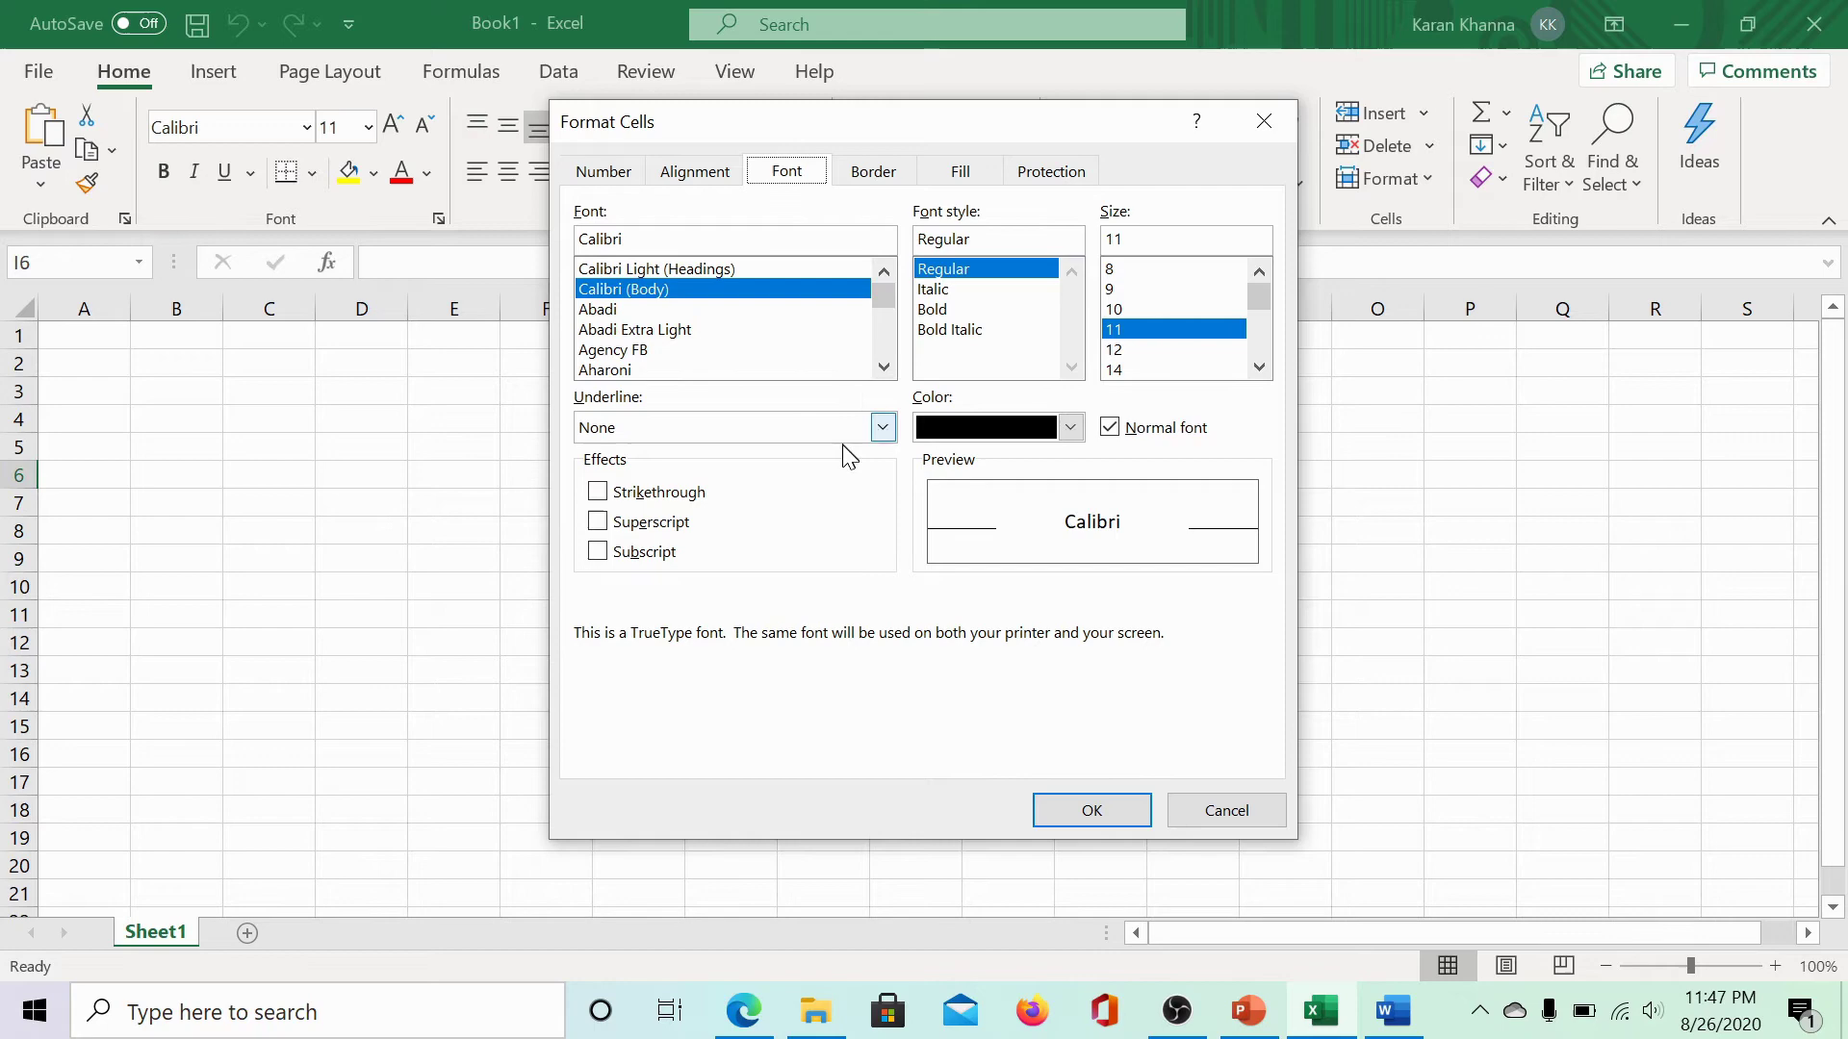
# Step: Enter TWC in cell I6 as Abadi Extra Light Bold Italic 14, then minimize Excel
pyautogui.click(671, 337)
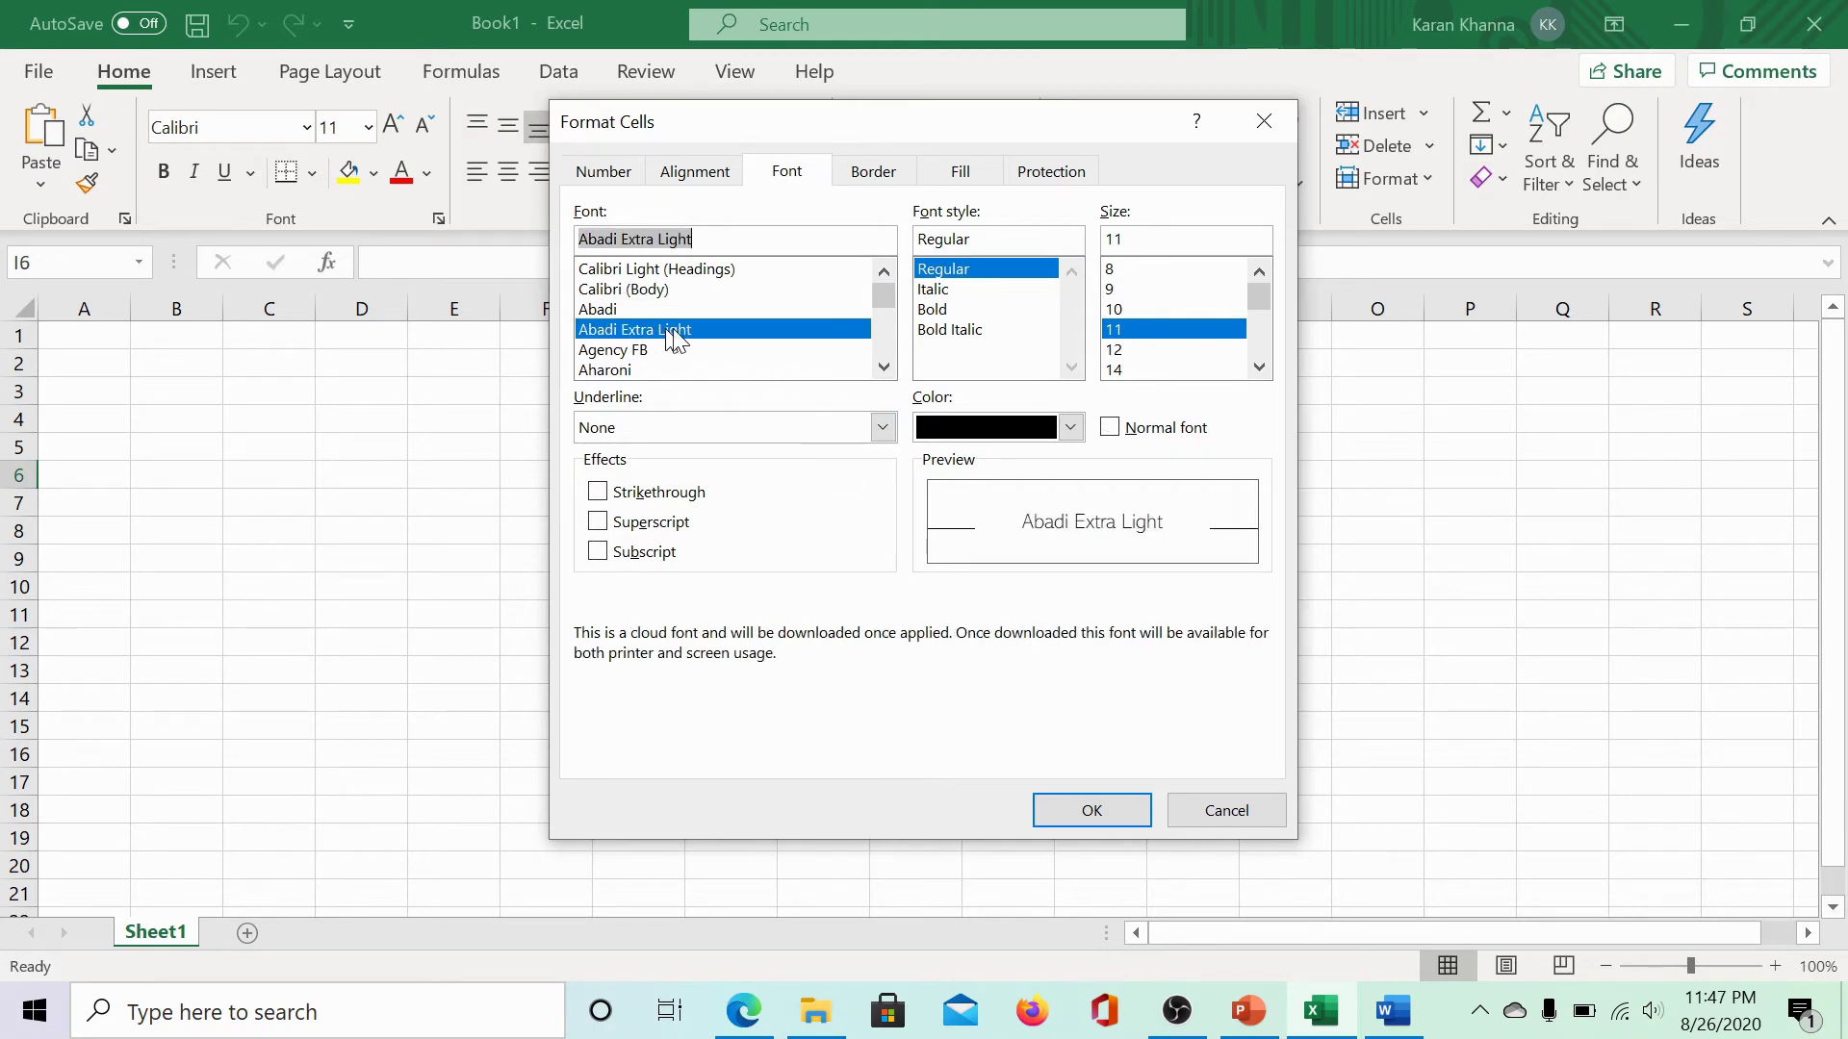
pyautogui.click(951, 330)
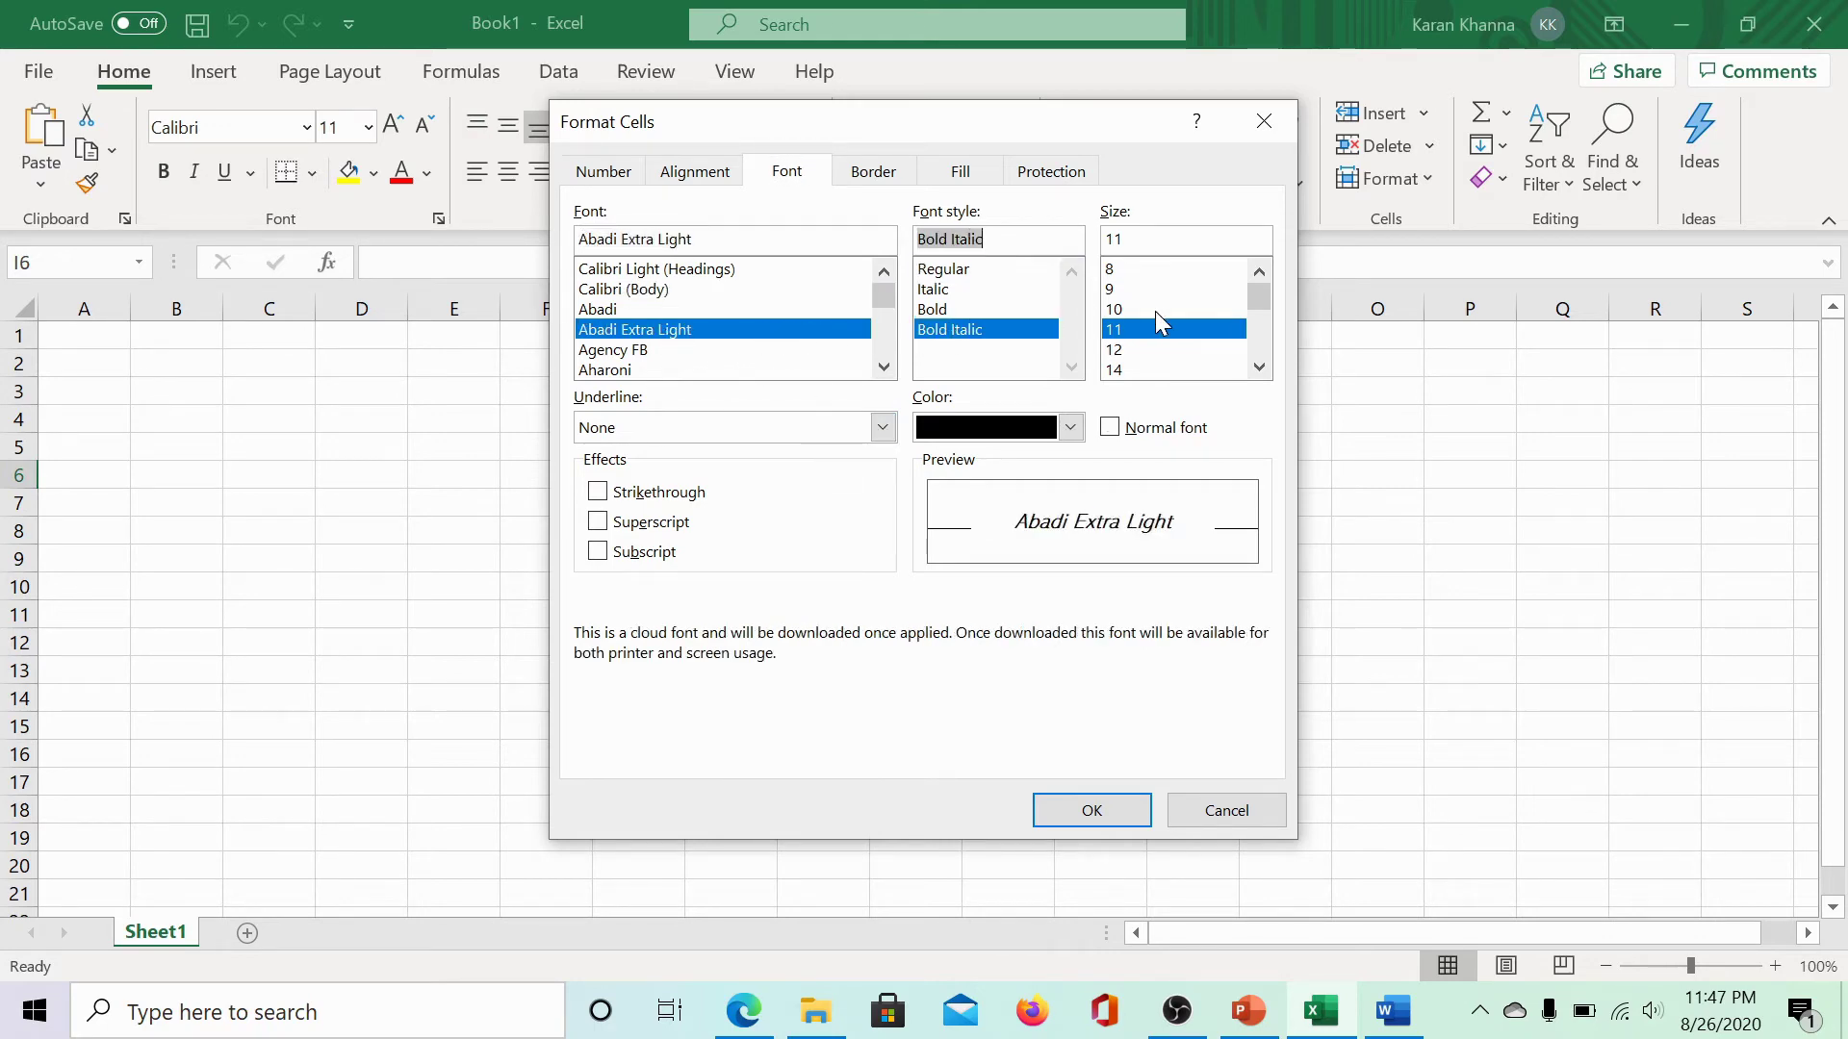
pyautogui.click(1128, 369)
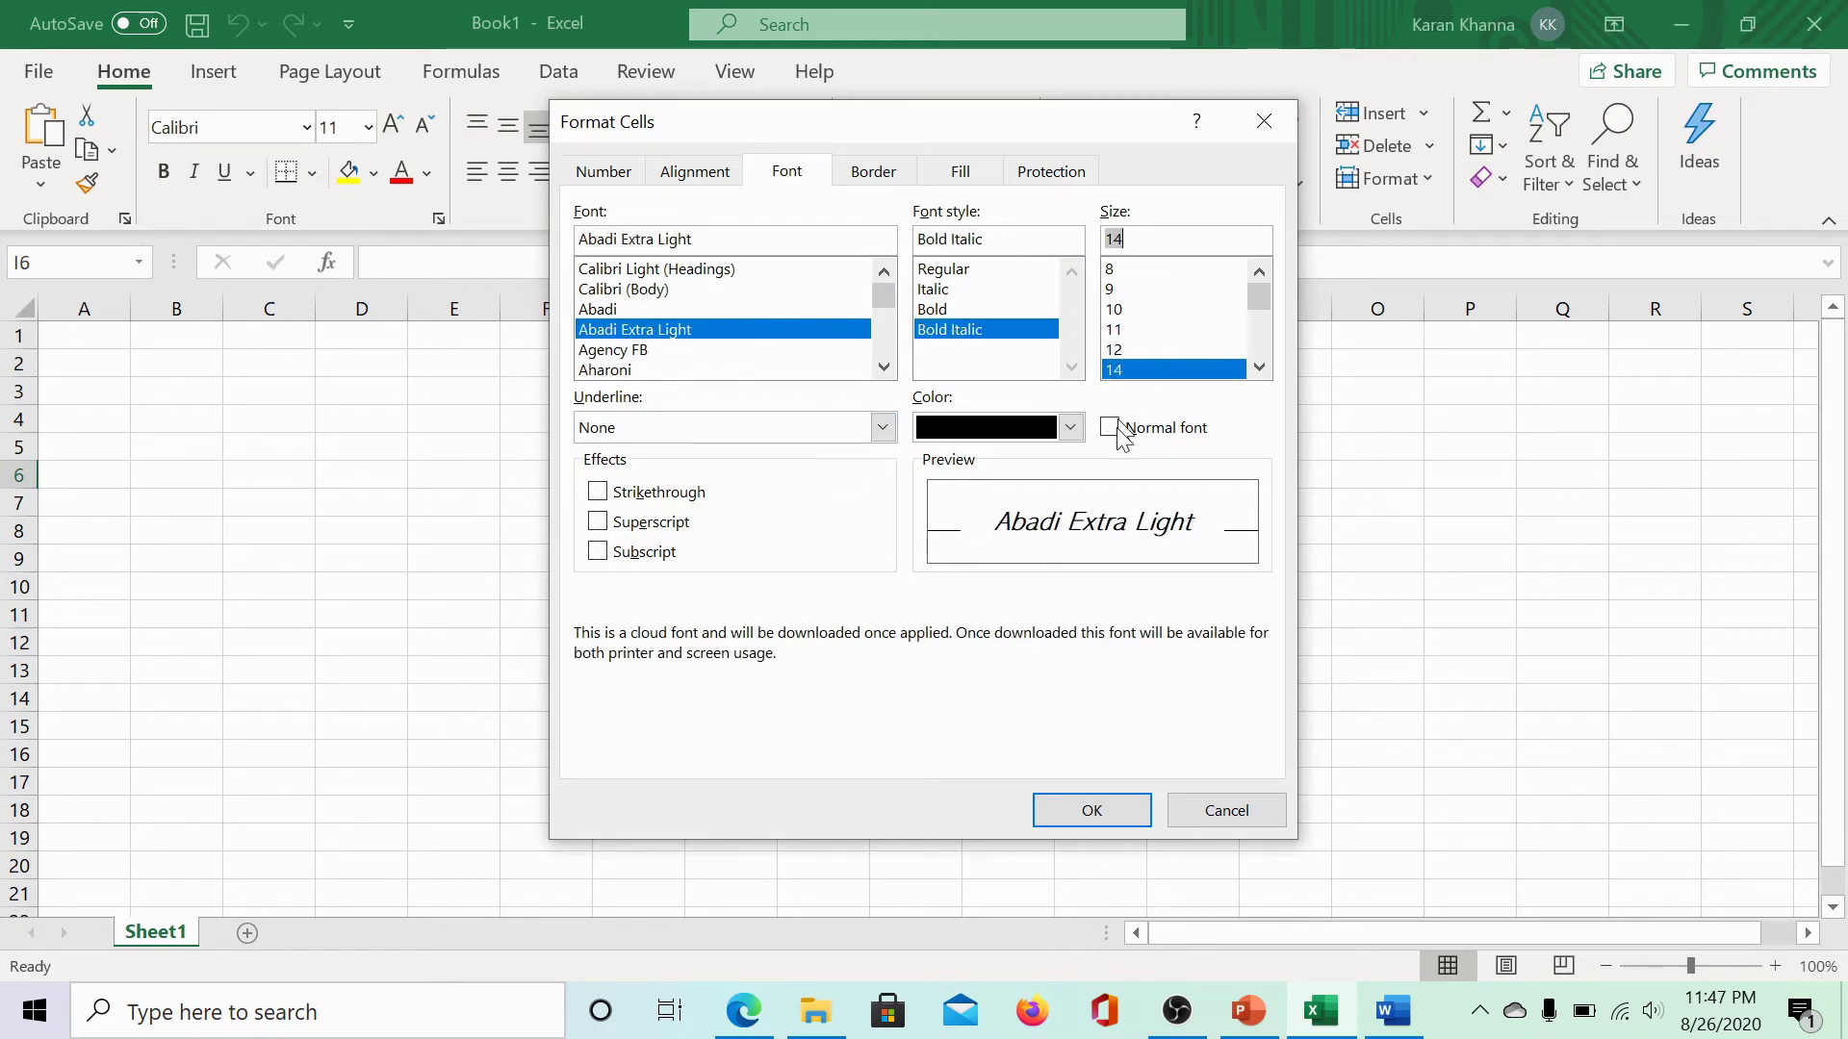
pyautogui.click(1093, 812)
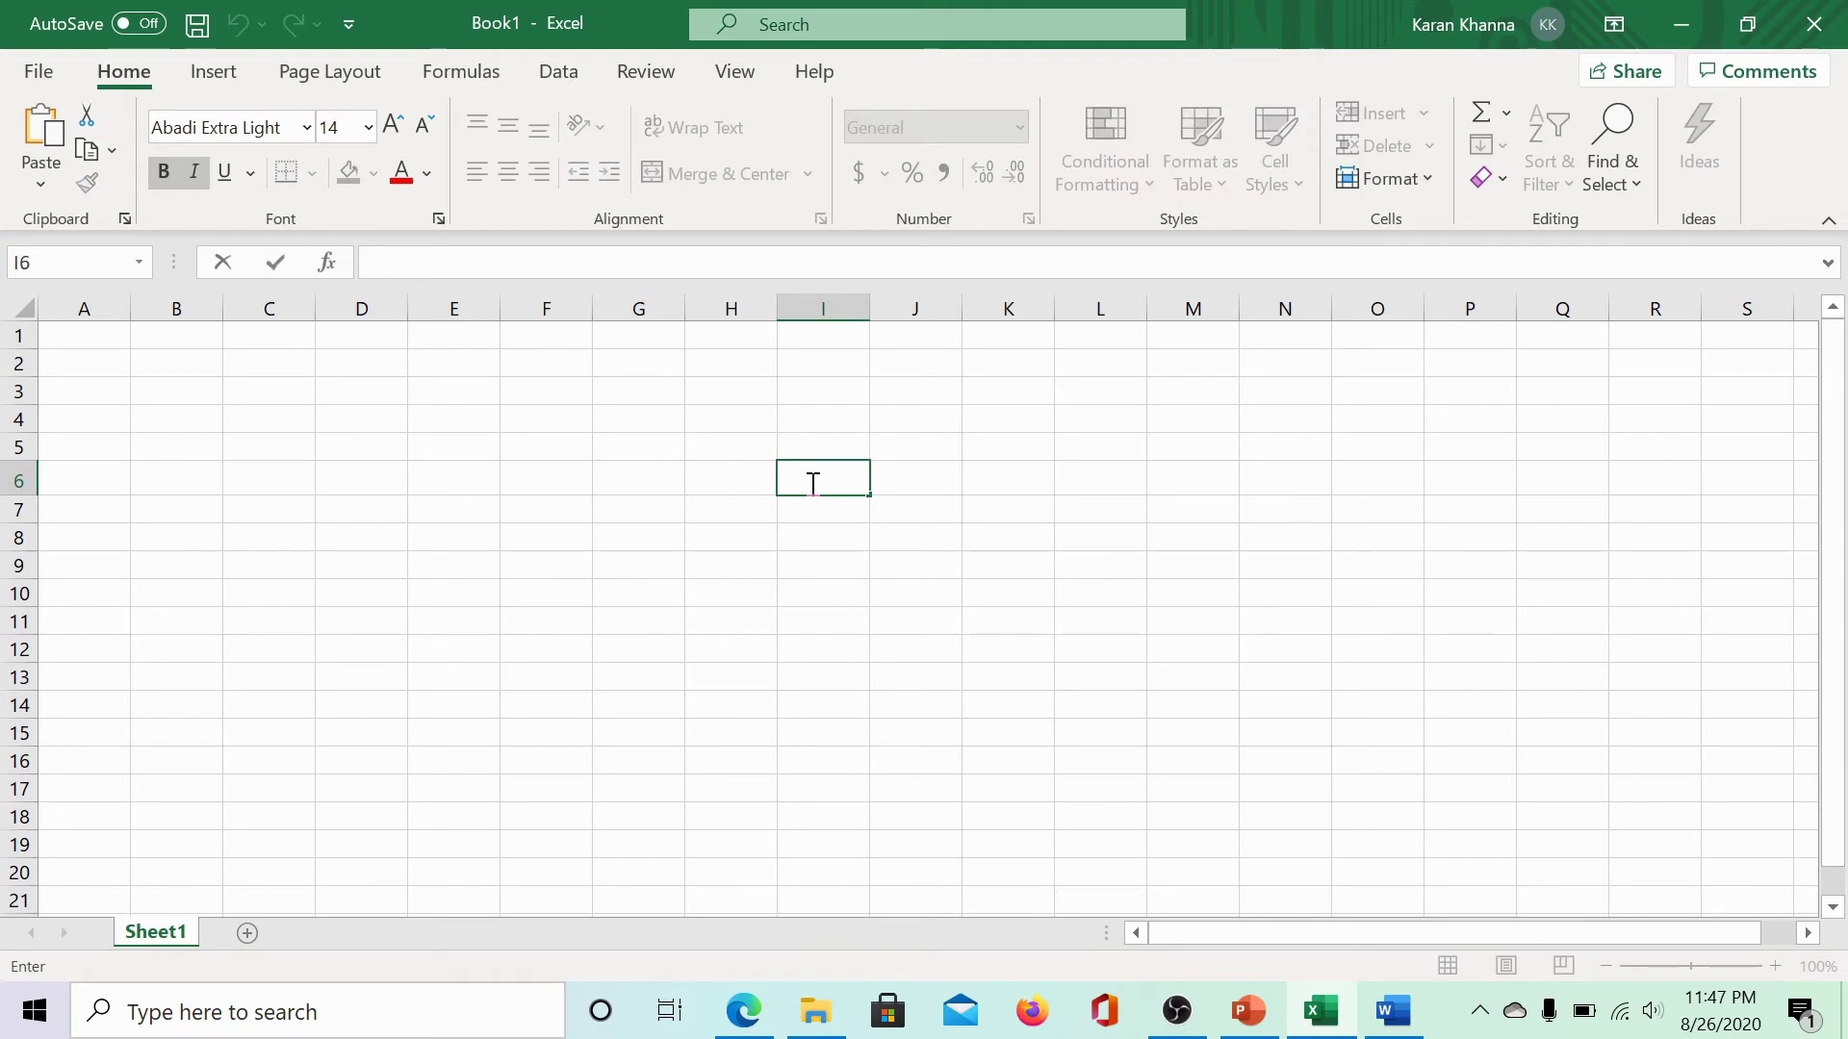
pyautogui.write('TWC')
pyautogui.click(953, 472)
pyautogui.click(1681, 24)
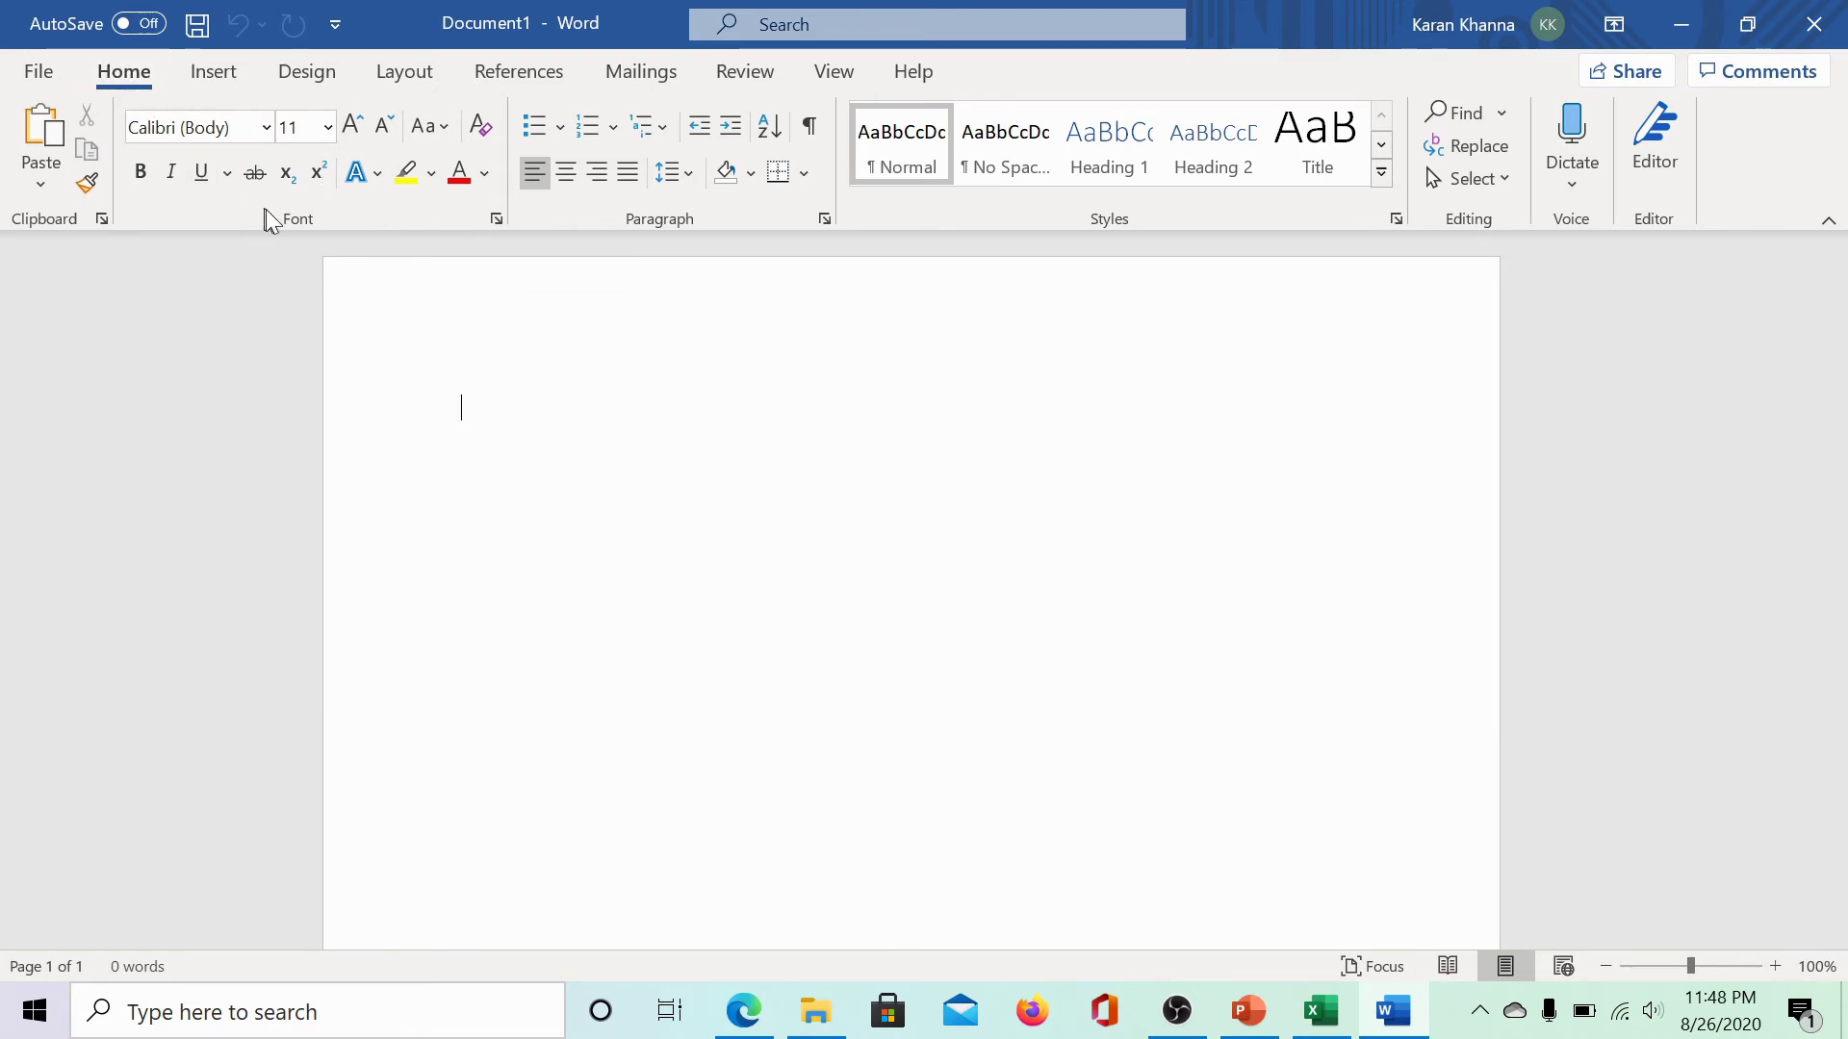
# Step: Choose Aldhabi Italic 9 pt in Word's Font dialog and request it as the default
pyautogui.click(497, 221)
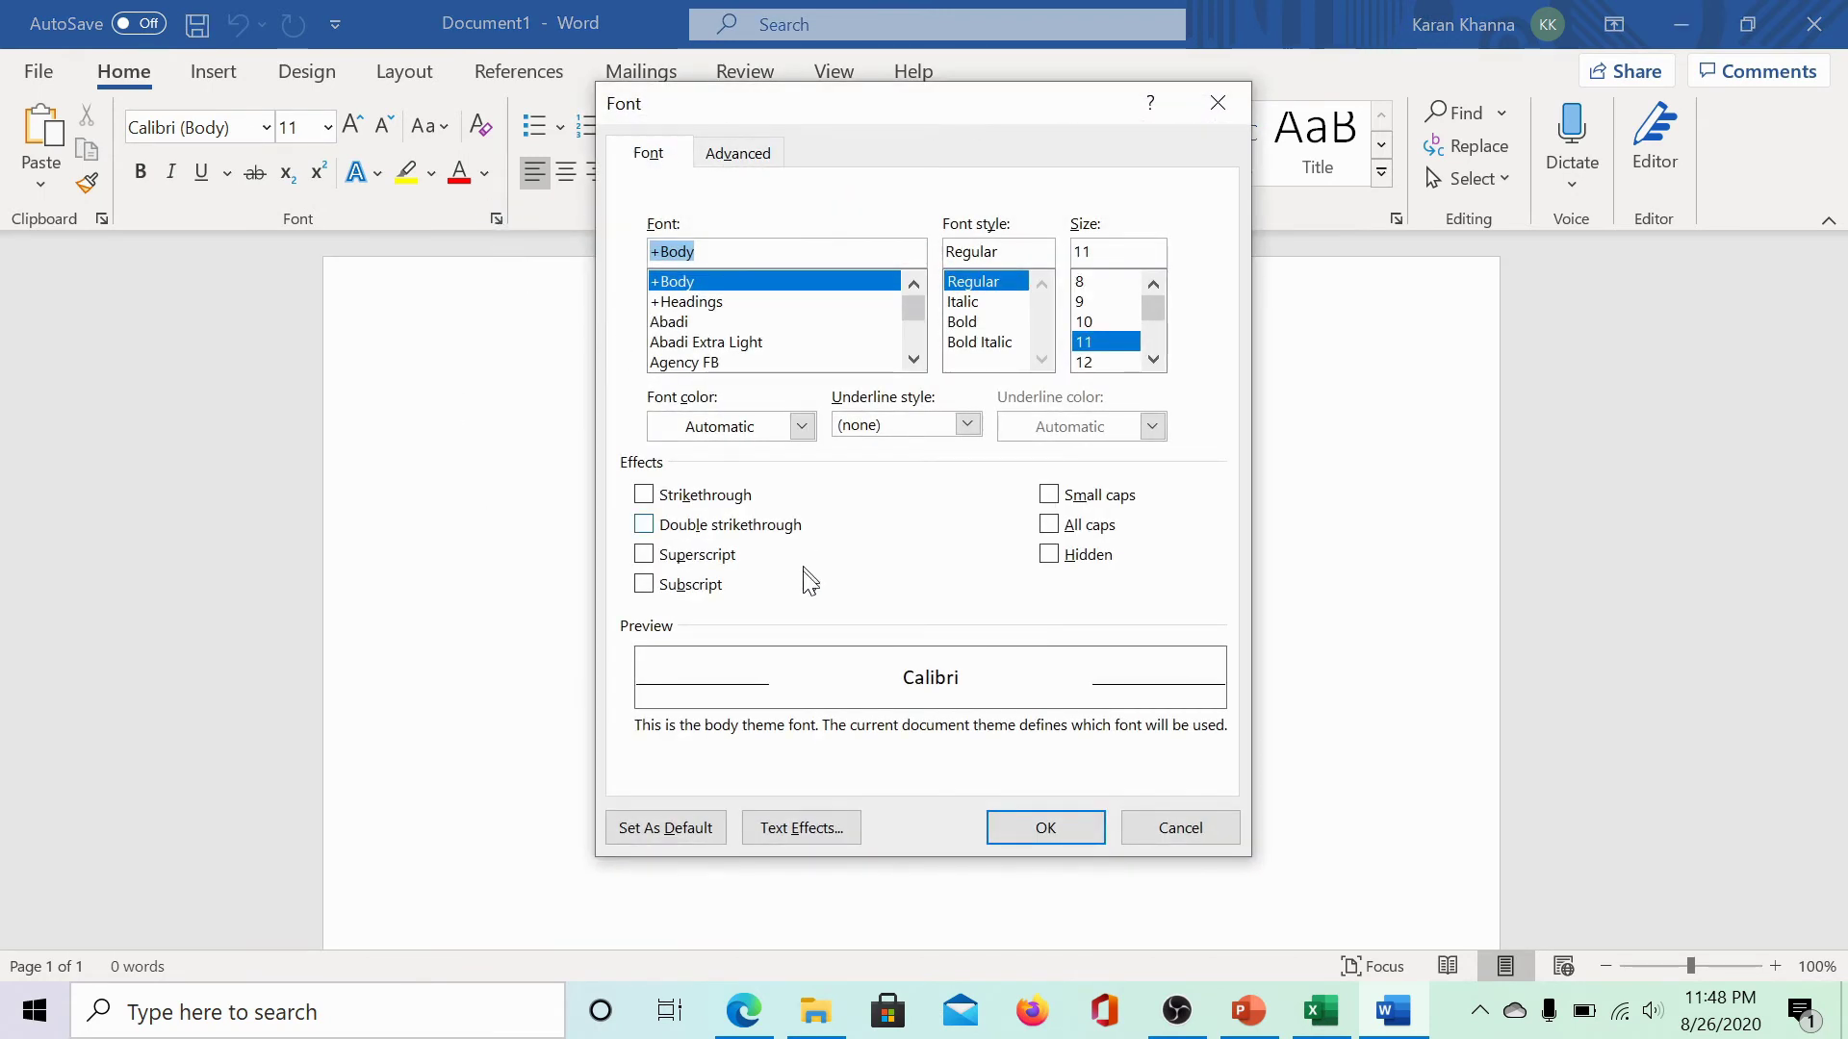
pyautogui.scroll(-1, 694, 345)
pyautogui.click(695, 343)
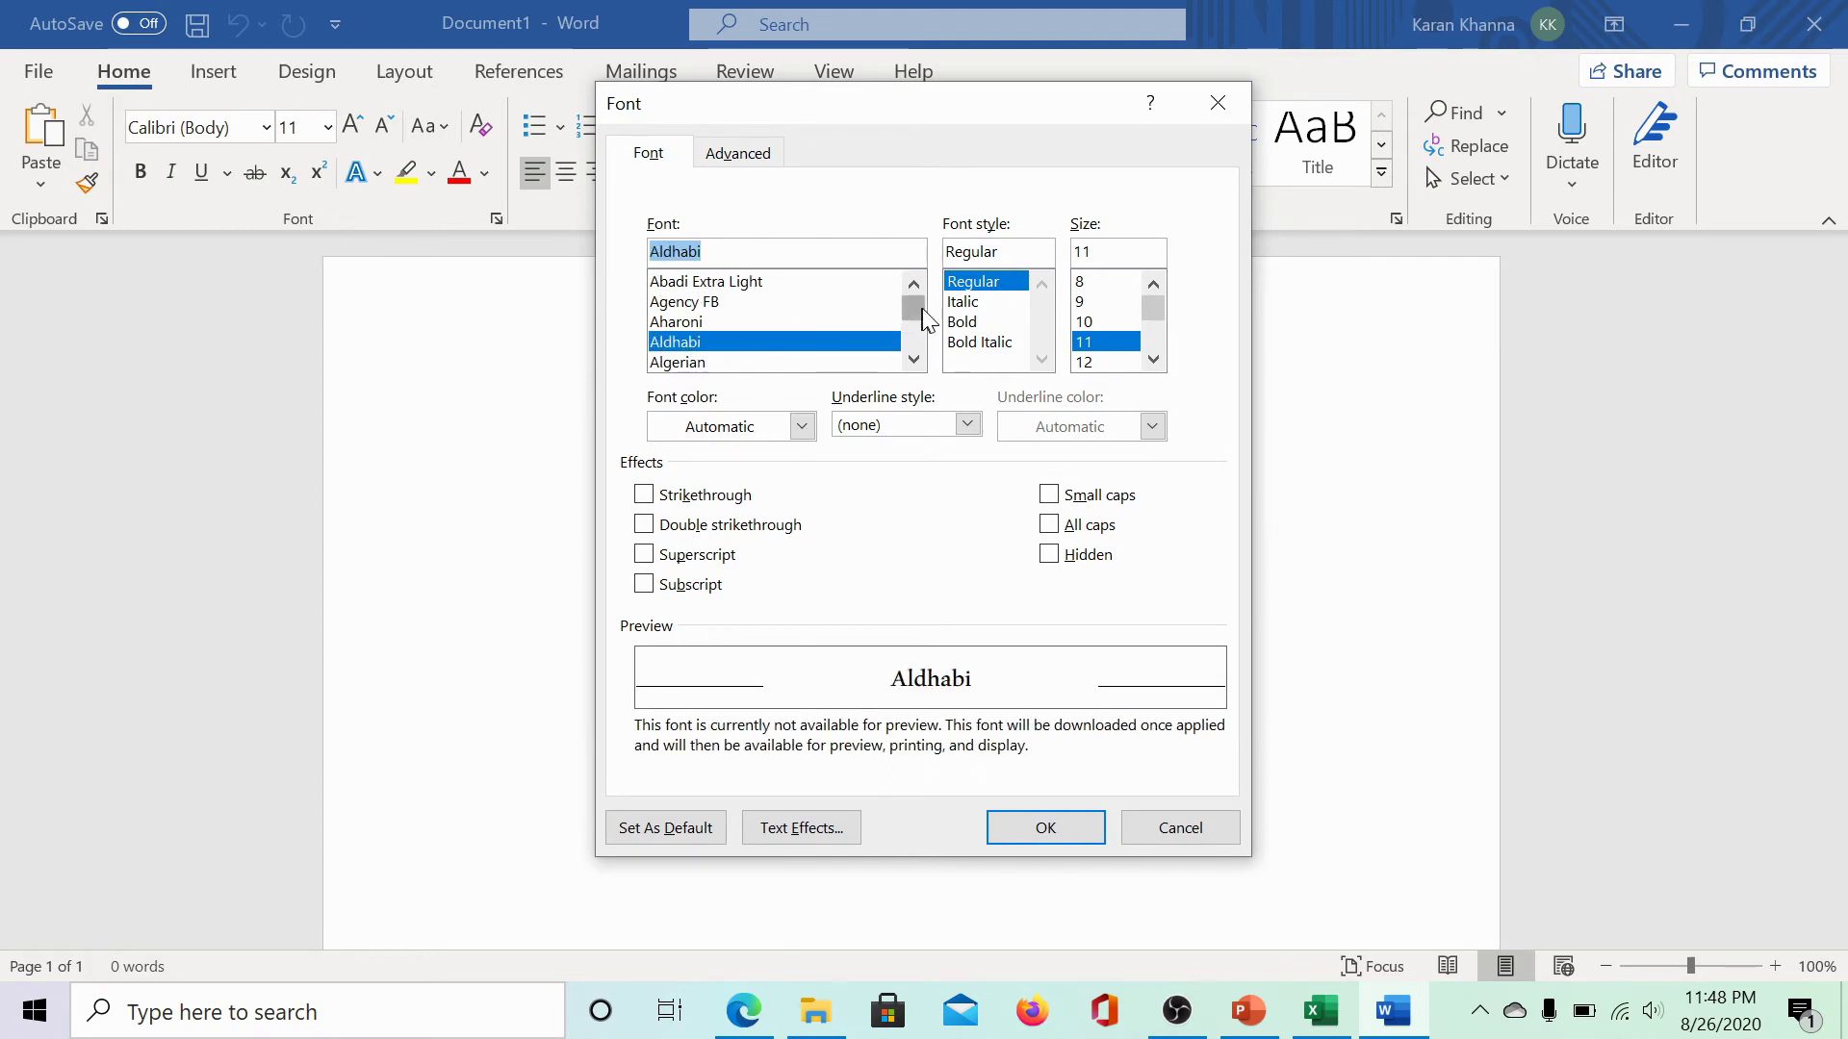
pyautogui.click(970, 304)
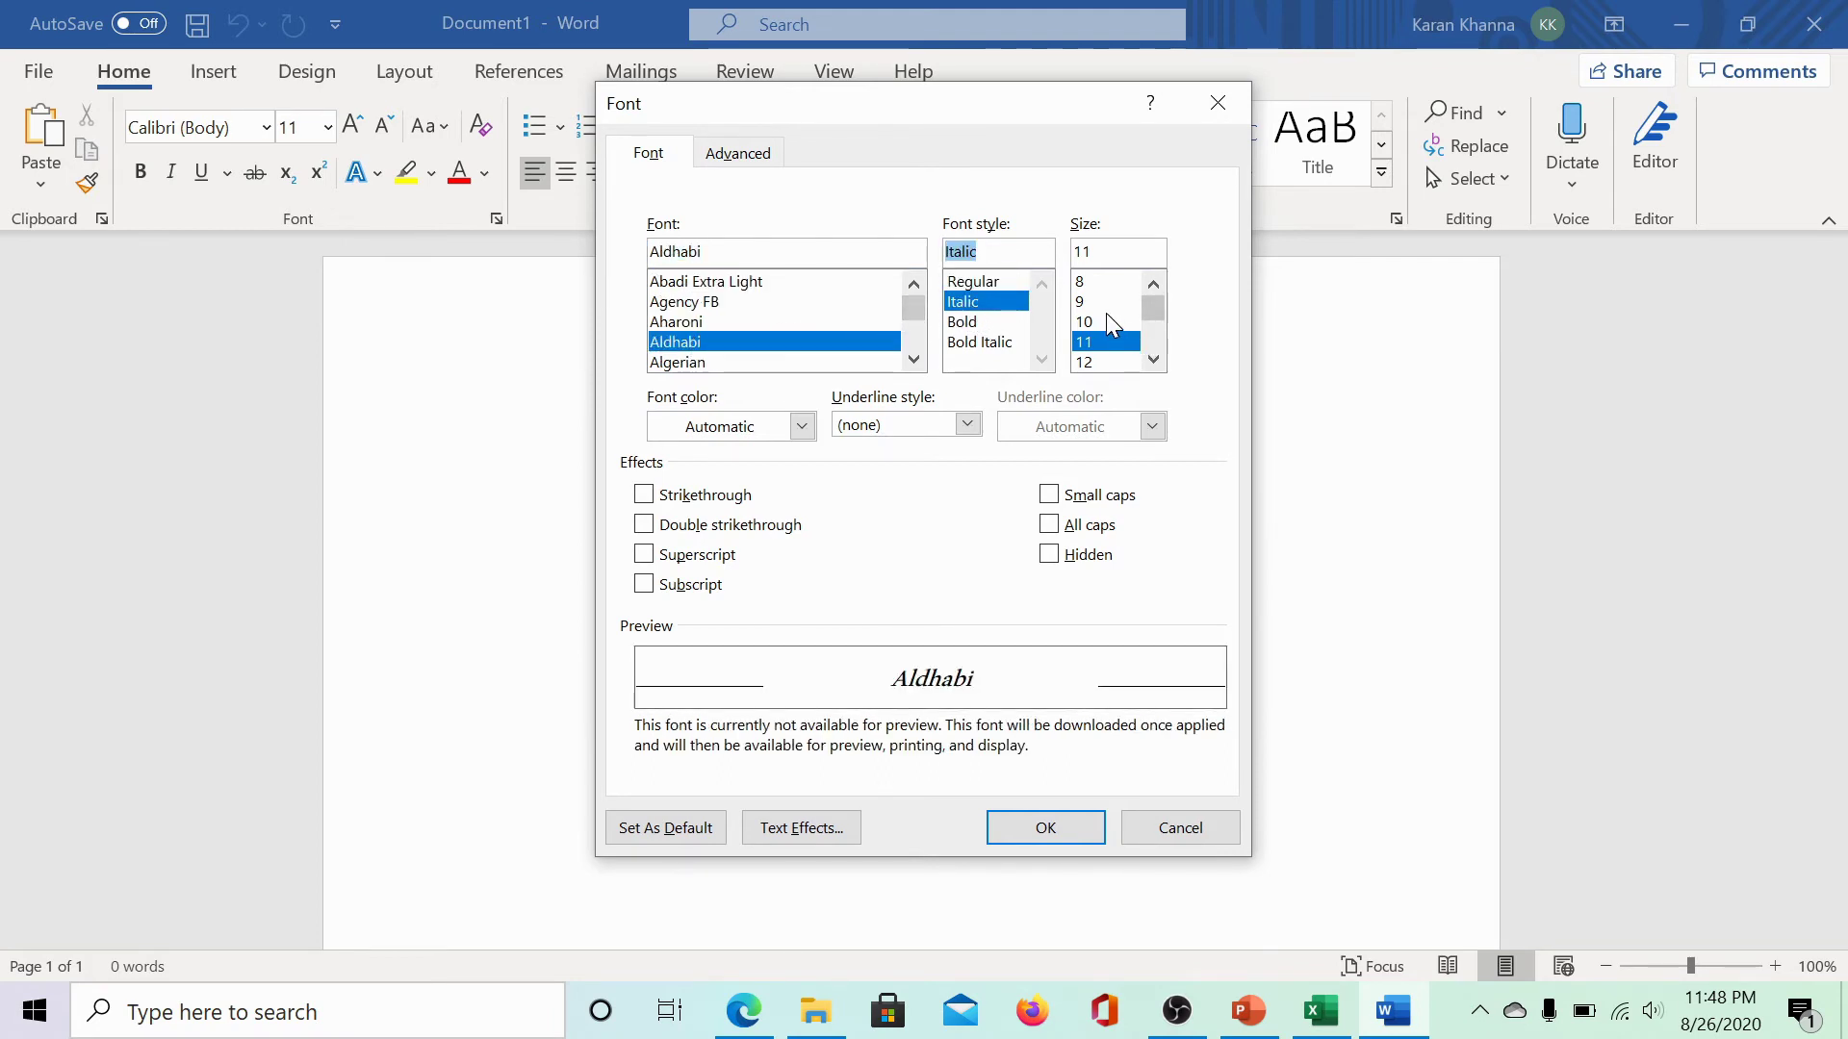
pyautogui.click(1094, 302)
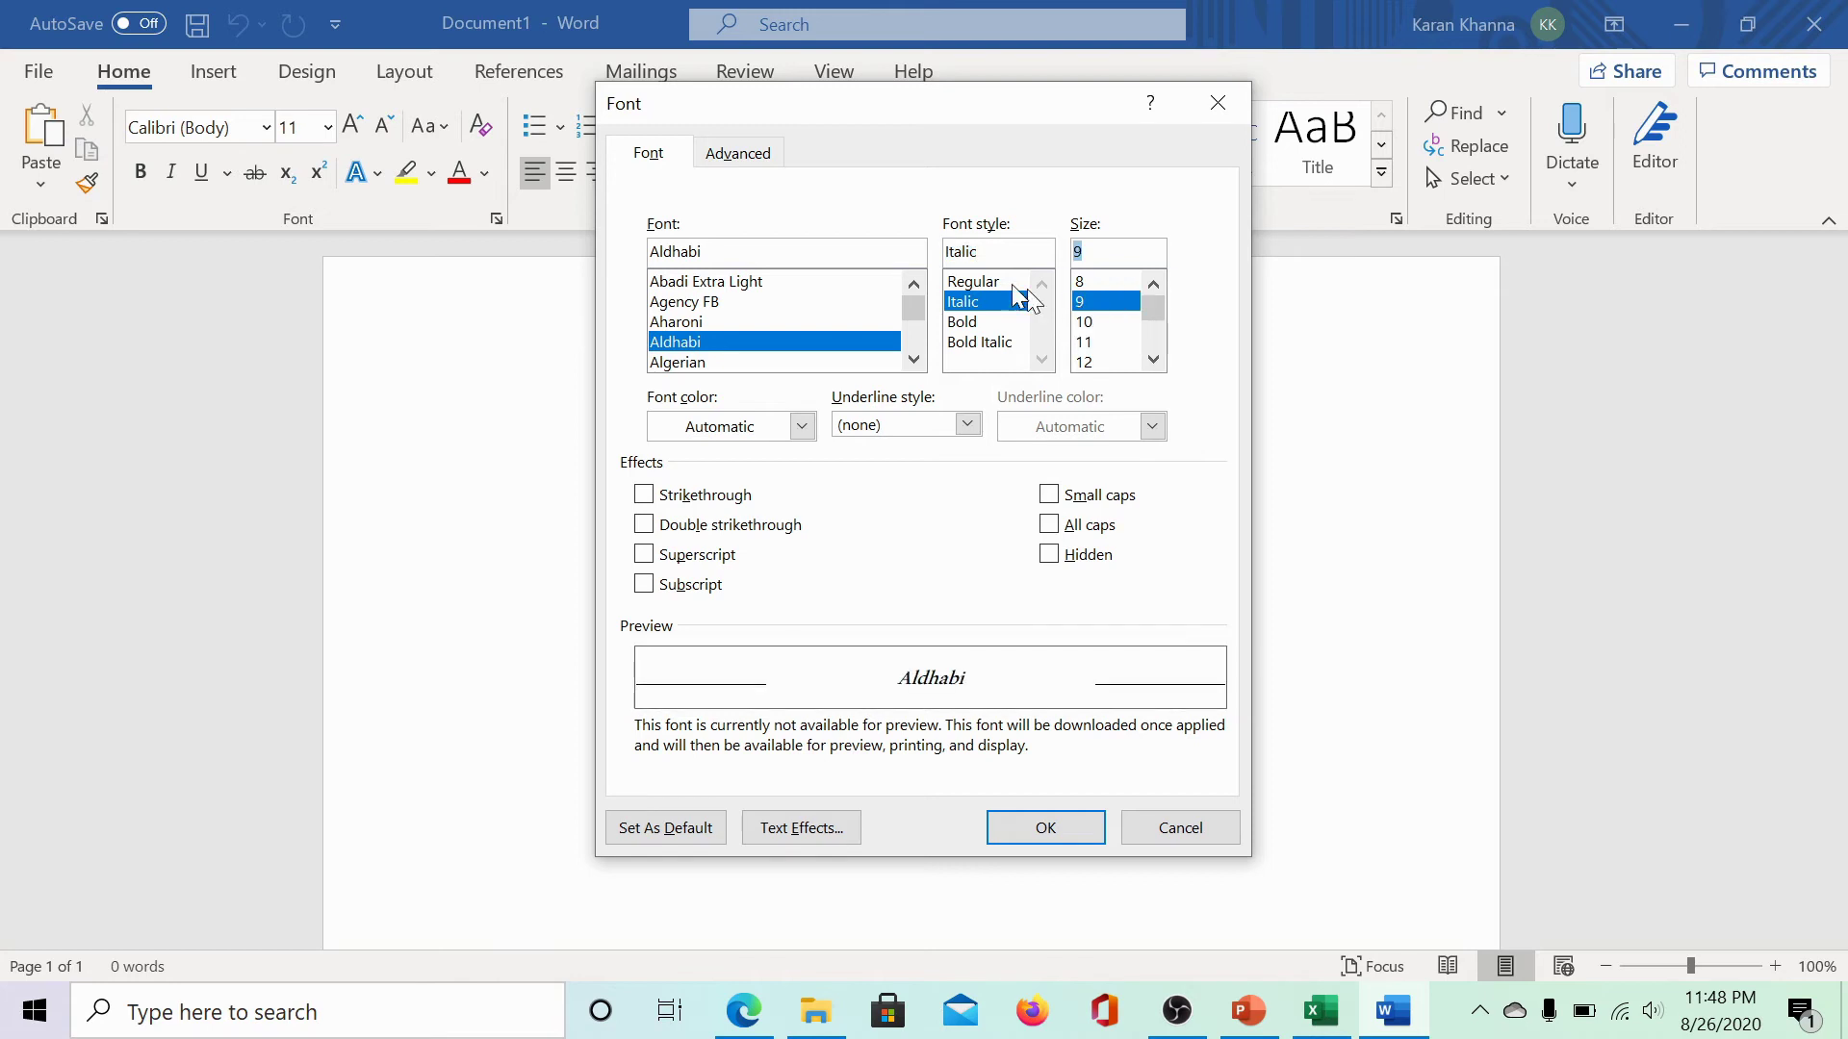
pyautogui.click(756, 165)
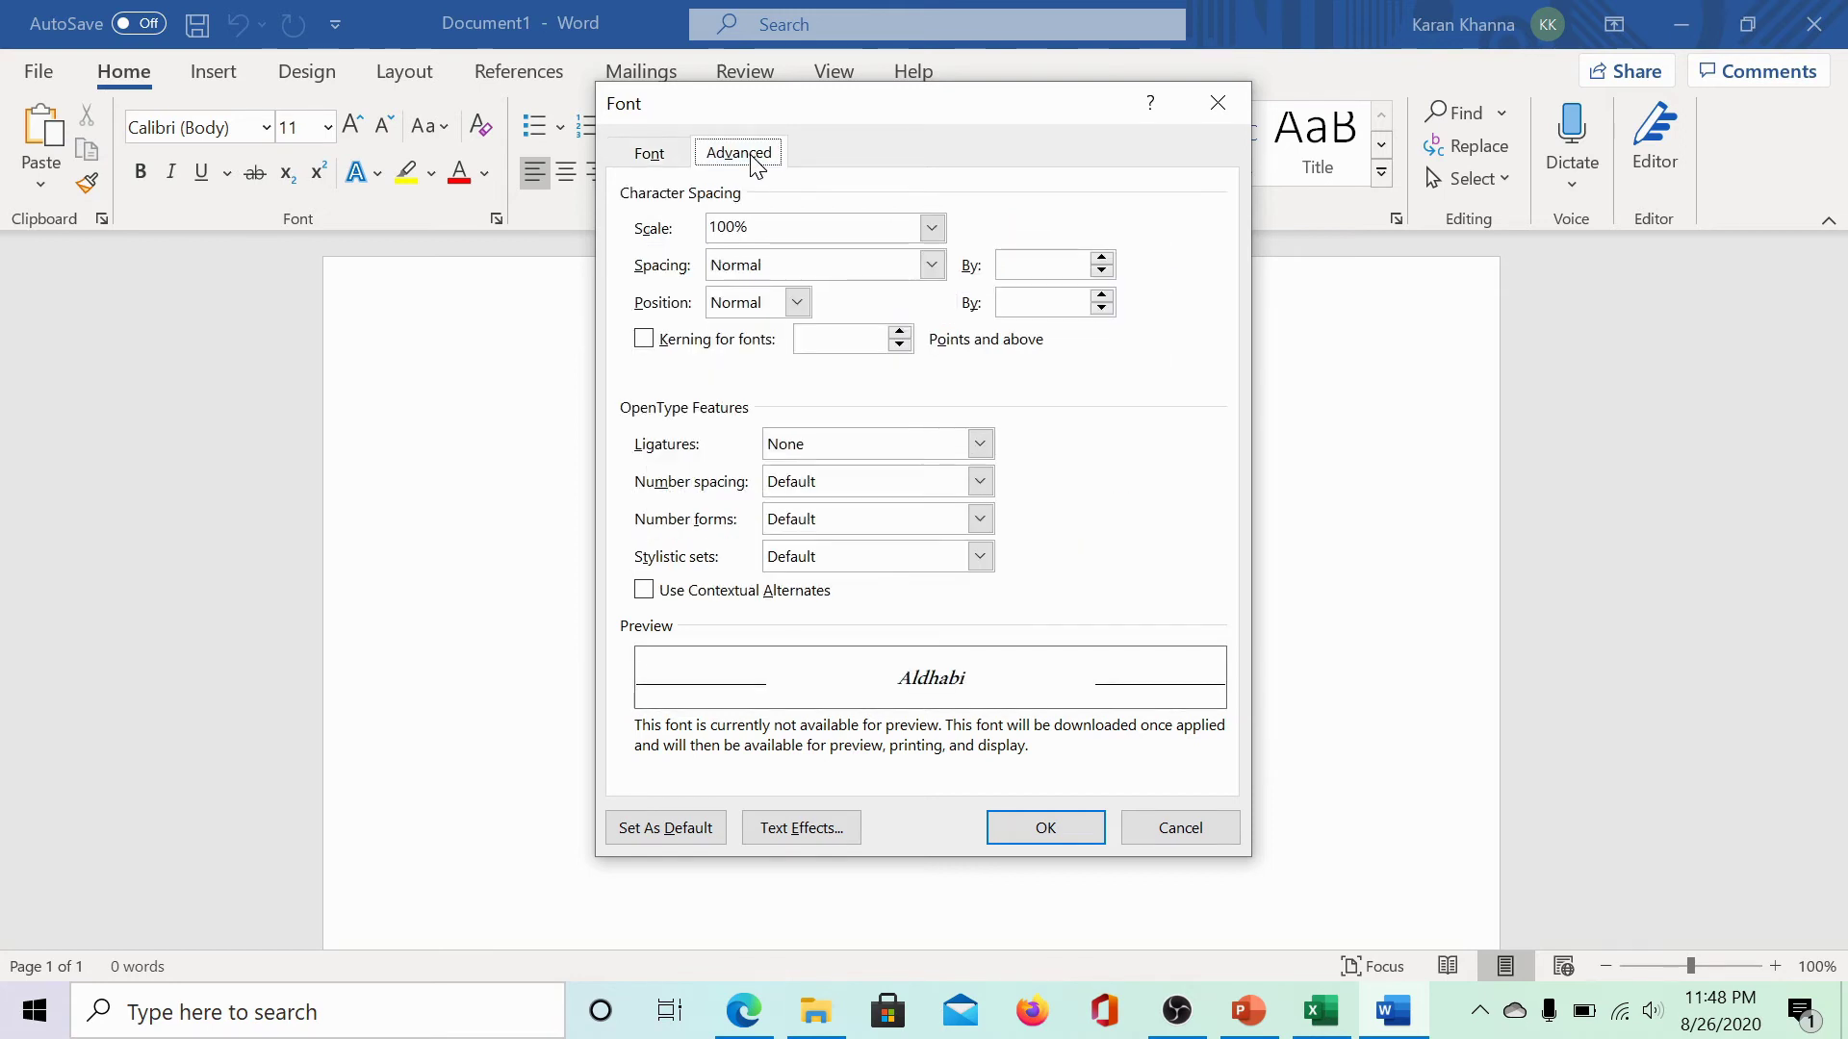
pyautogui.click(671, 829)
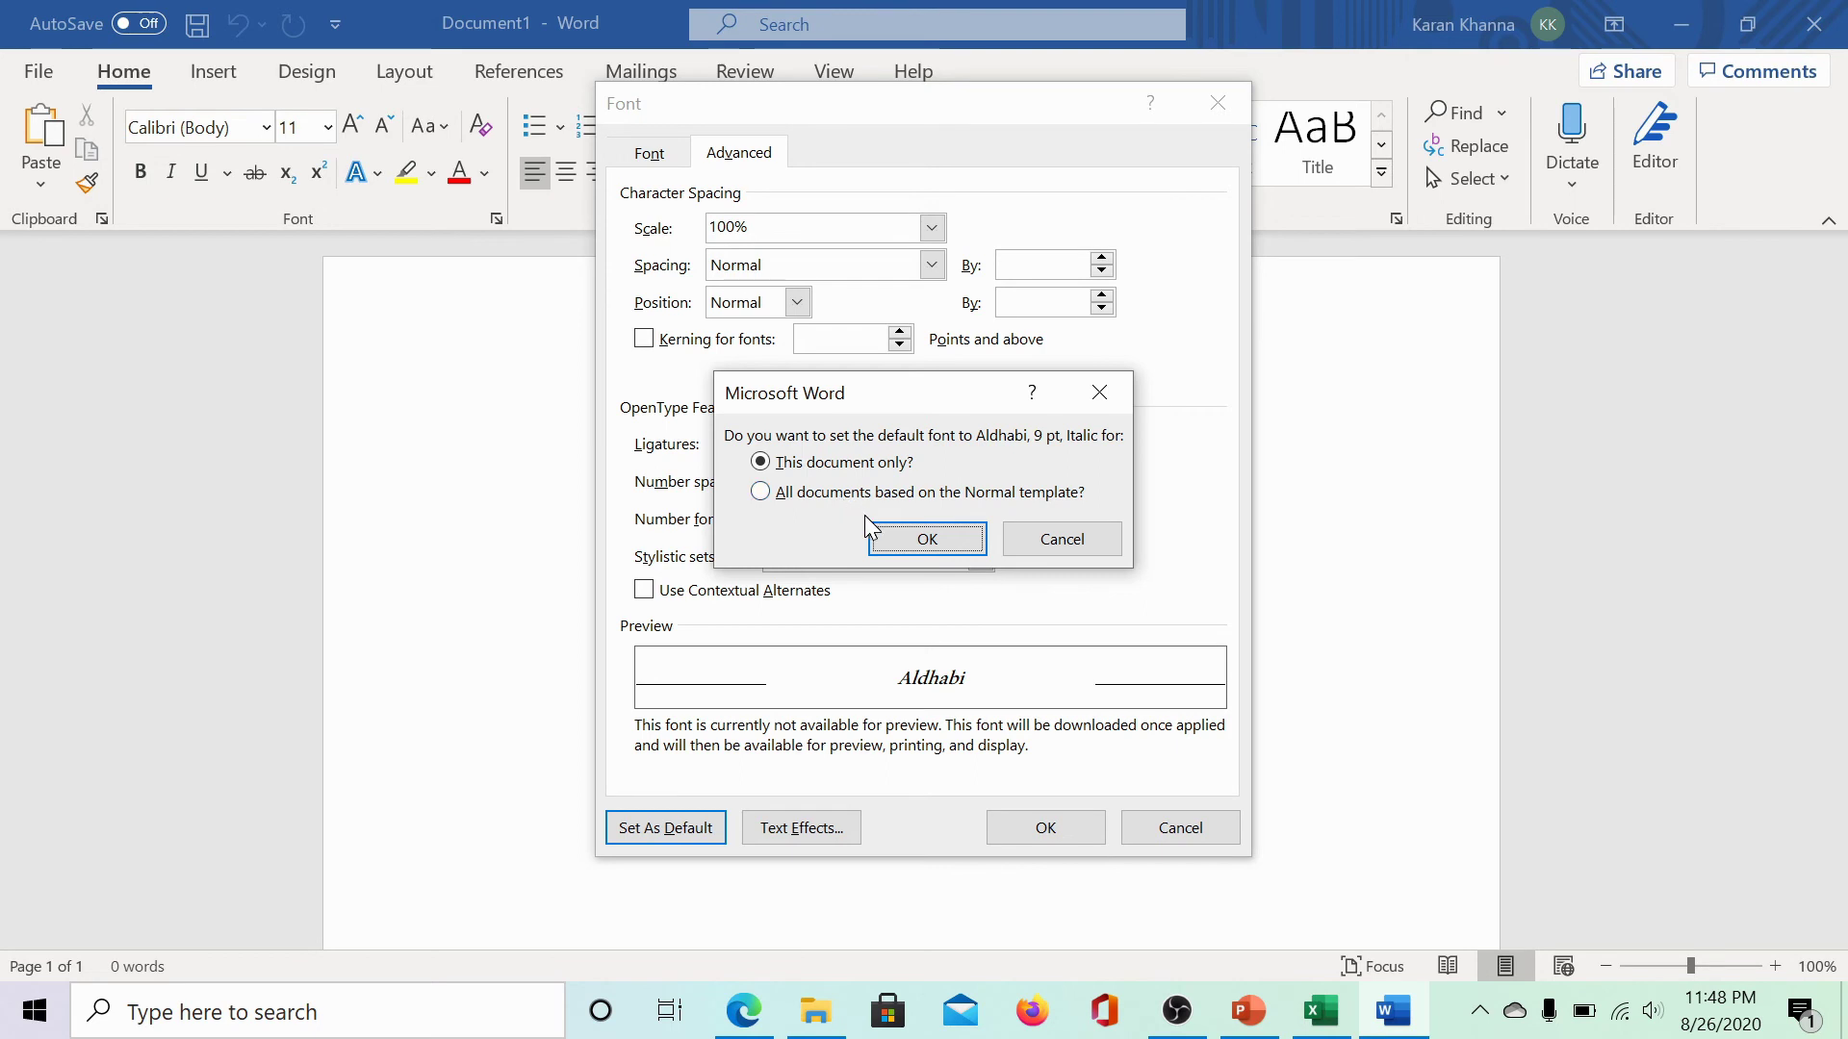
# Step: Confirm Aldhabi 9 pt Italic as default, then type TWC and enlarge it to 24 pt
pyautogui.click(926, 542)
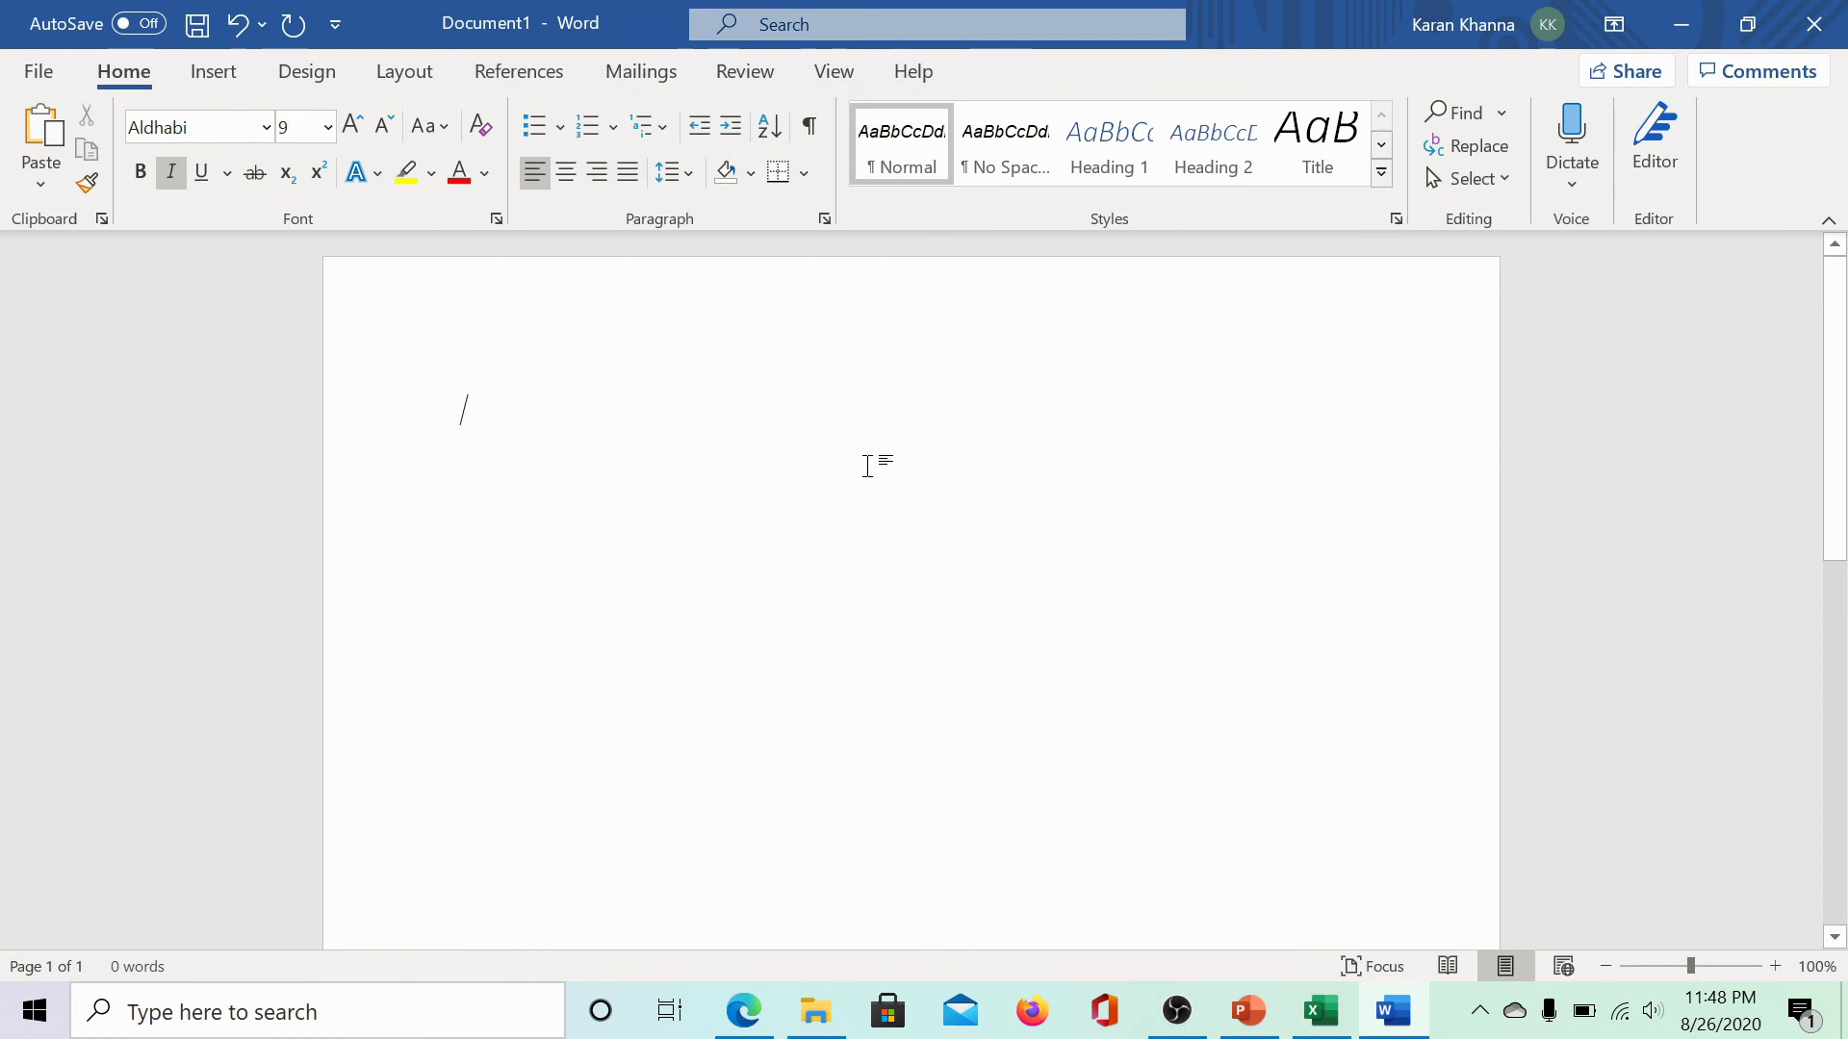
pyautogui.write('rwc')
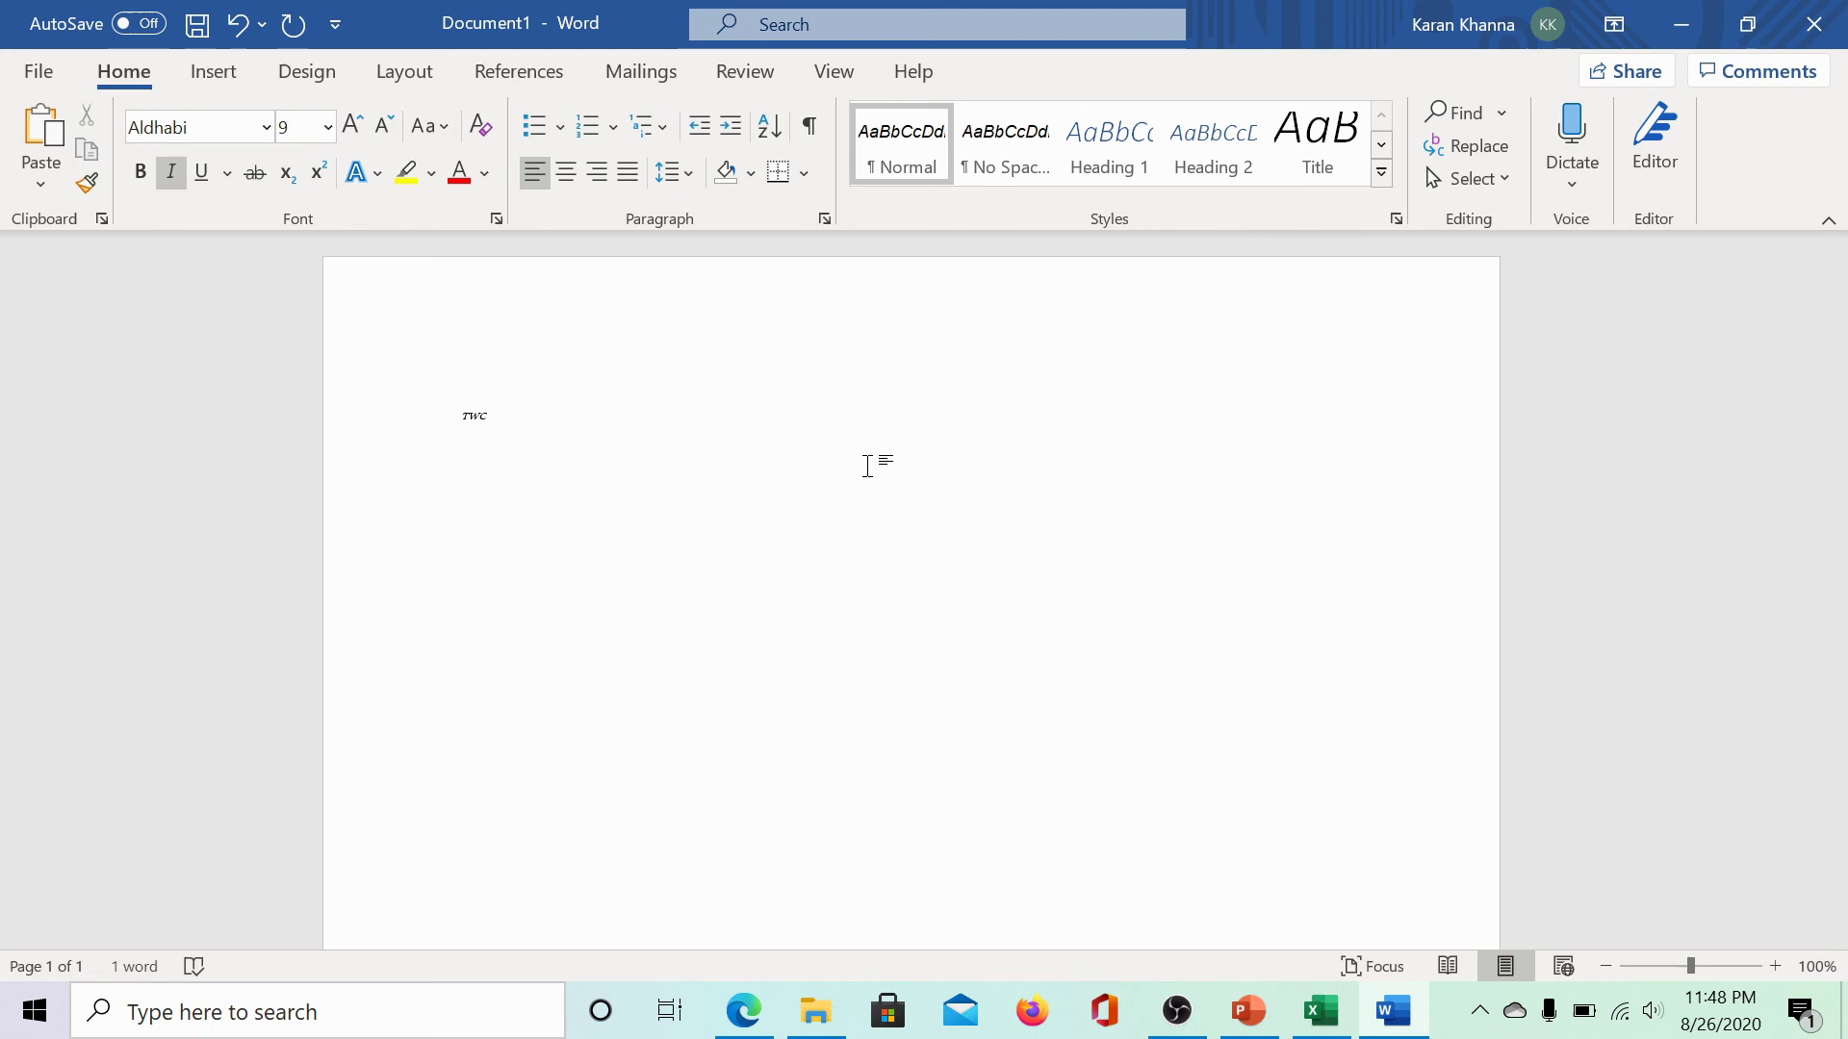
pyautogui.moveTo(454, 424); pyautogui.dragTo(506, 426)
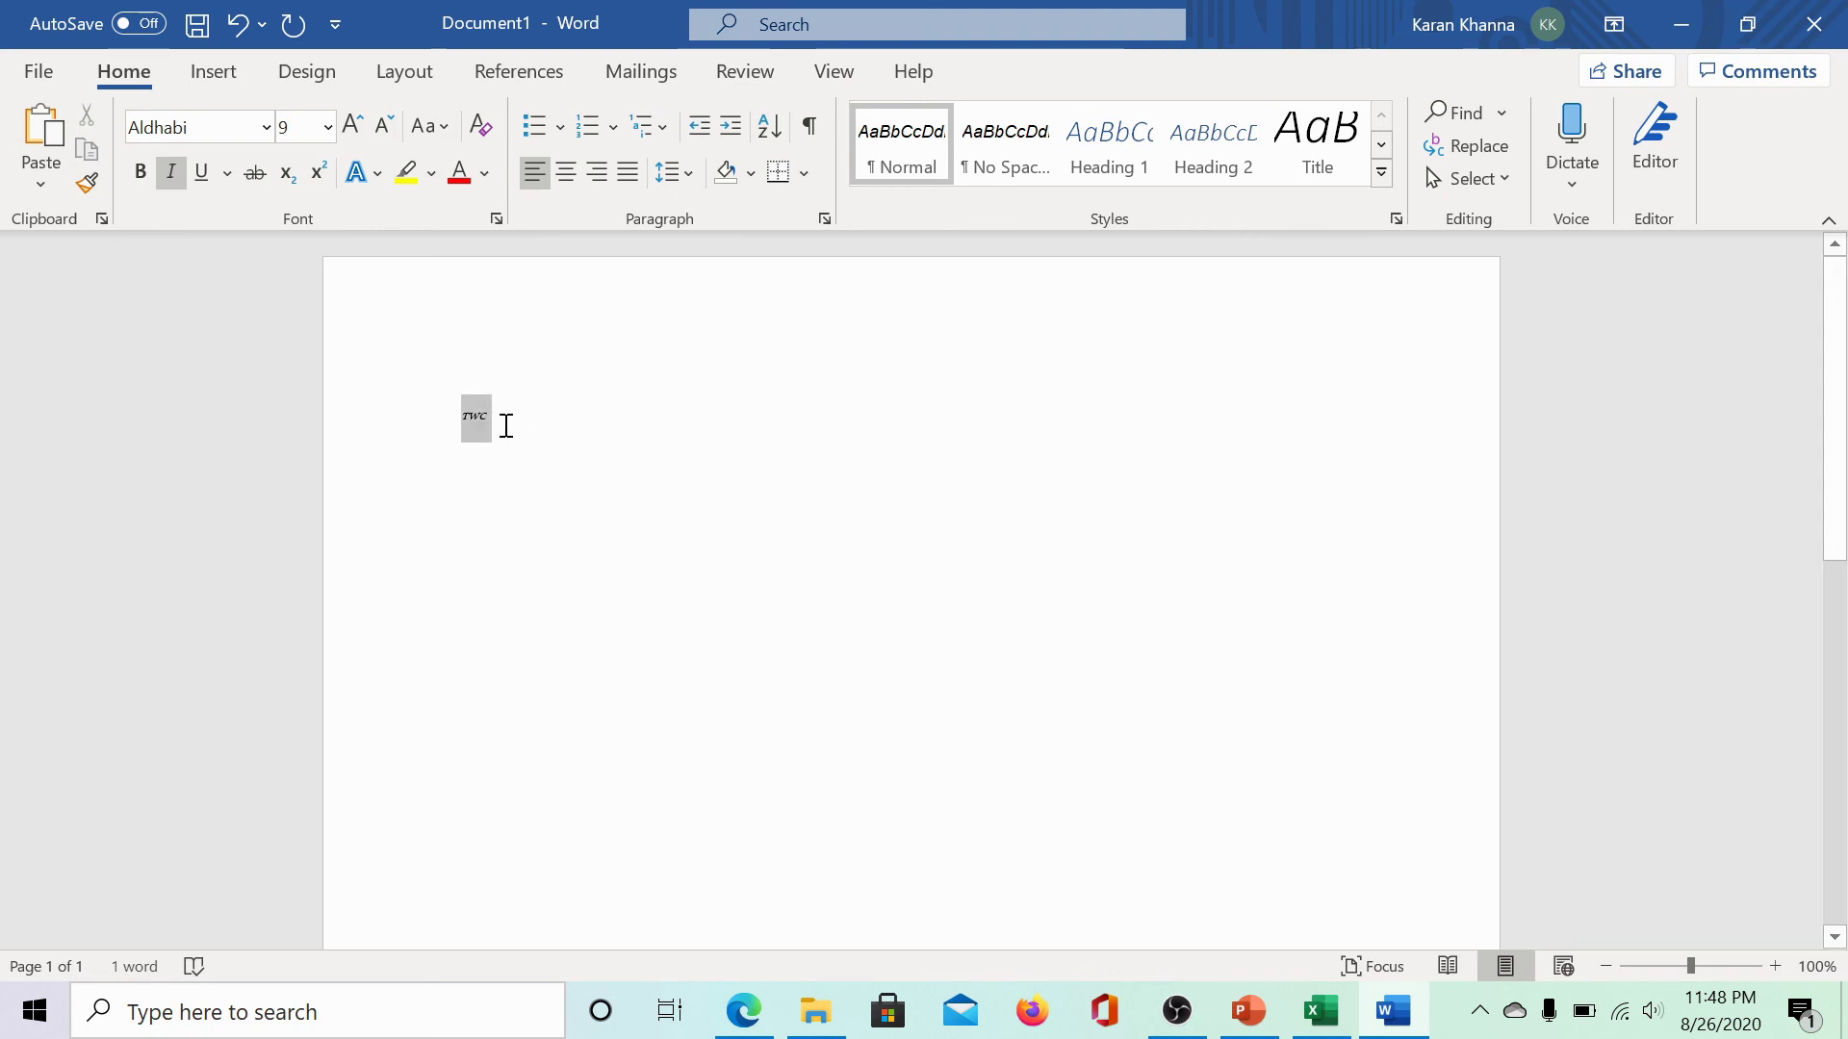
pyautogui.click(310, 127)
pyautogui.click(328, 131)
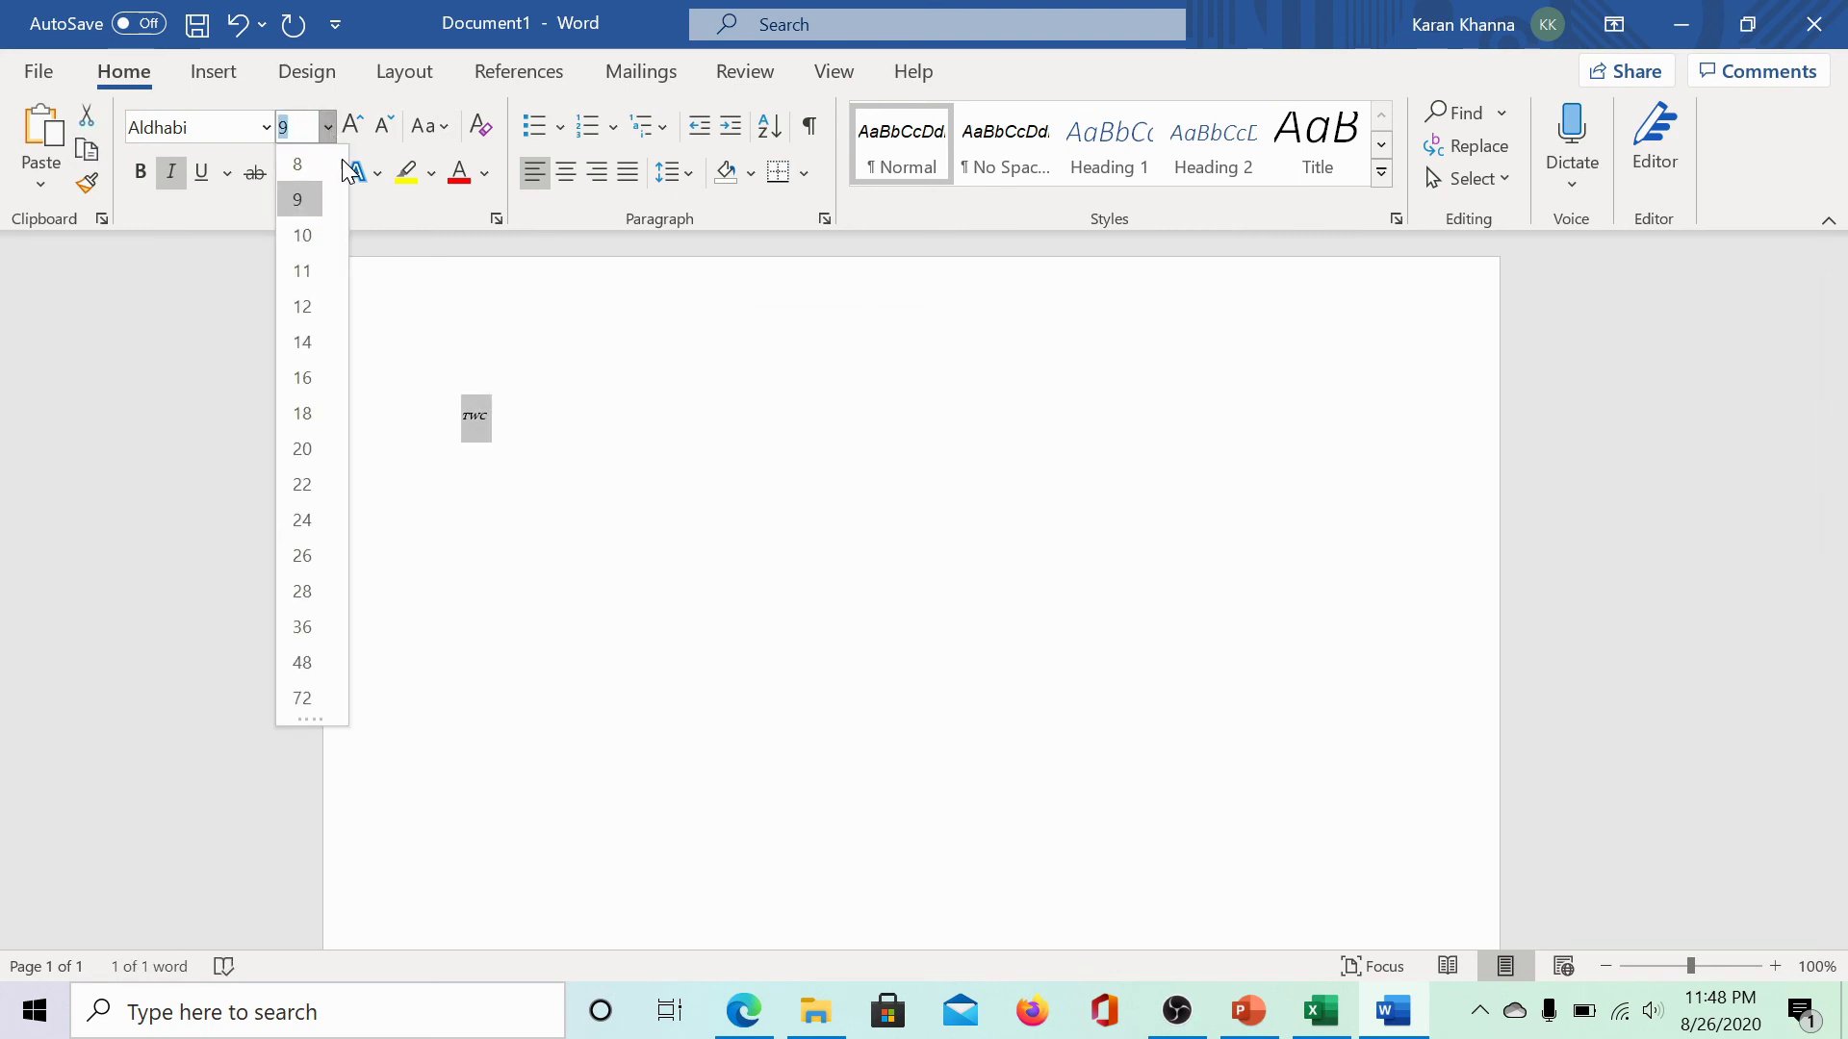
pyautogui.click(309, 520)
pyautogui.click(709, 574)
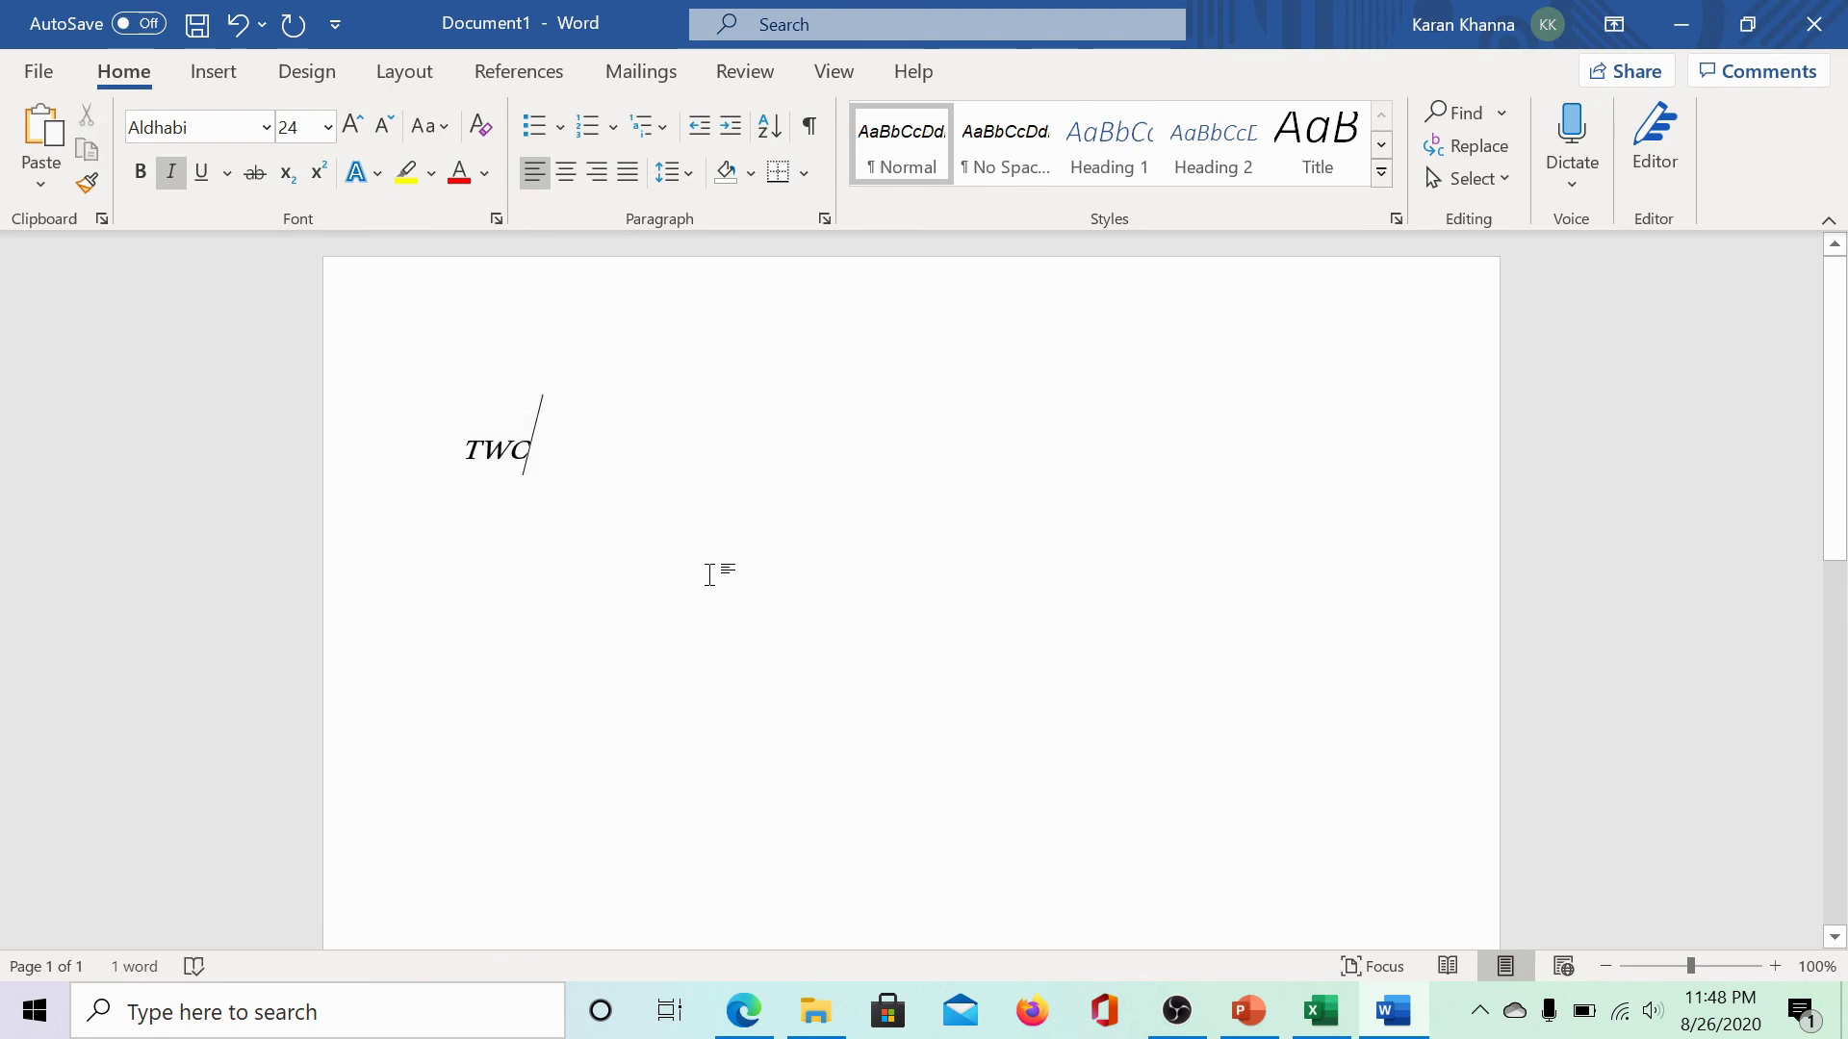